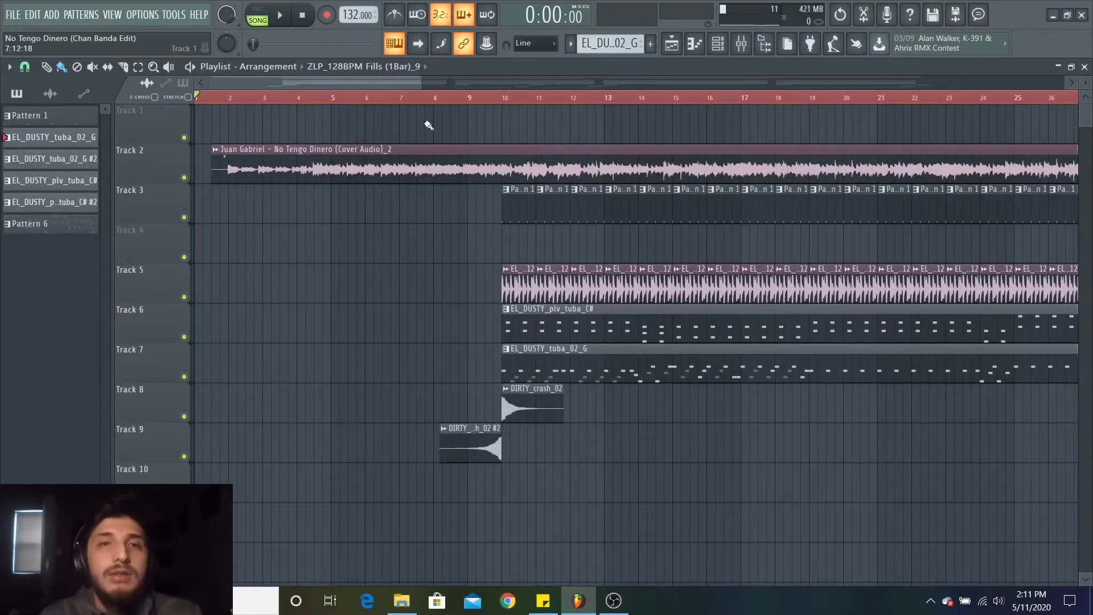
scroll(412, 100, down, 1)
scroll(411, 100, down, 1)
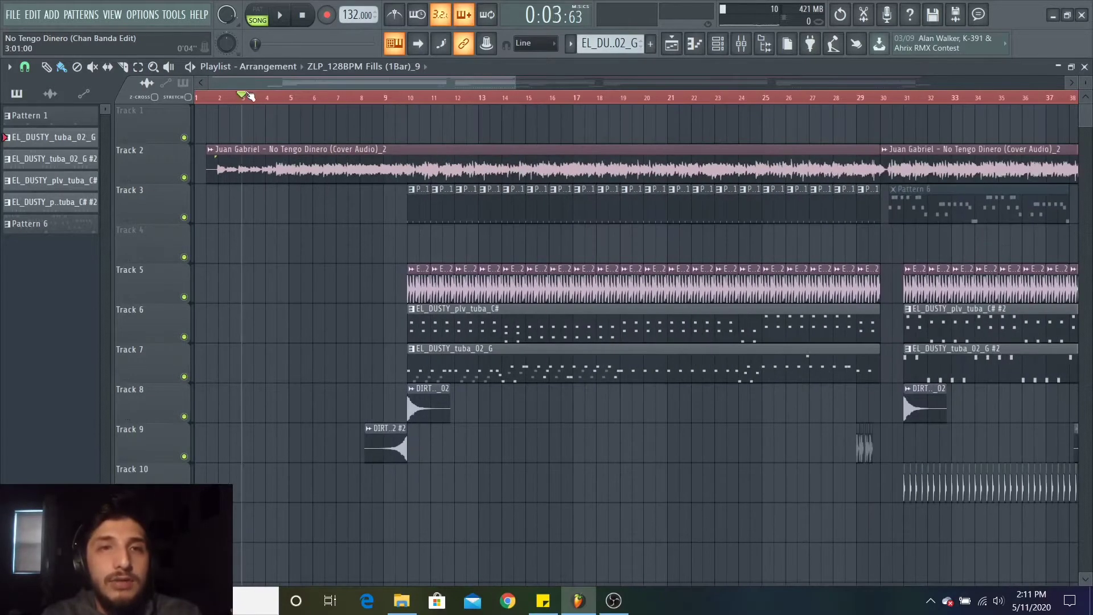
Audition the Track 2 cover audio solo, restore all tracks, and place playback at bar 10.
right_click(185, 178)
key(space)
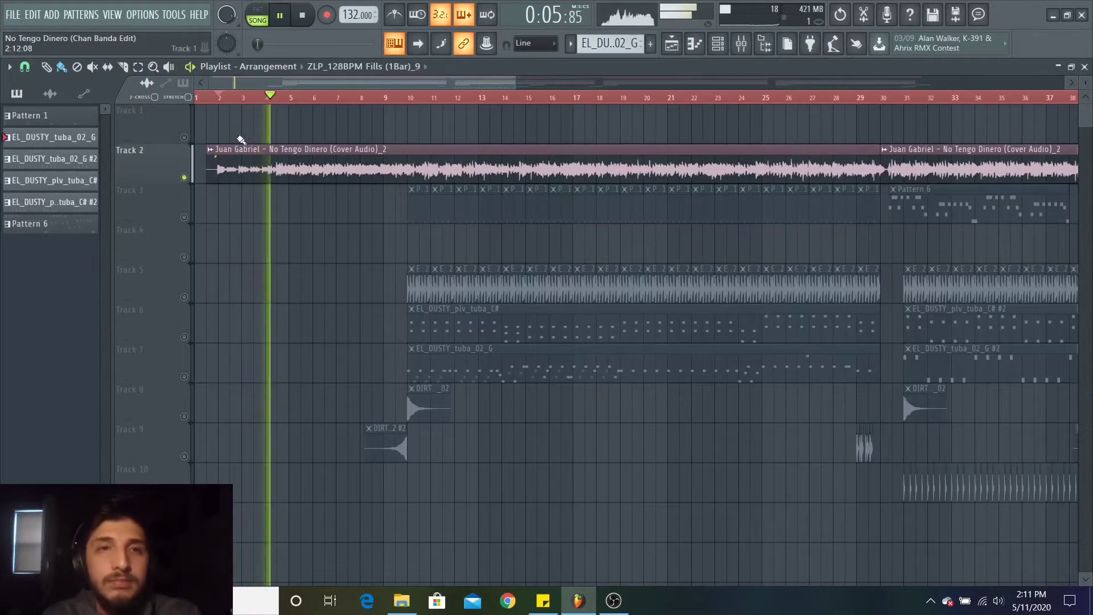
key(space)
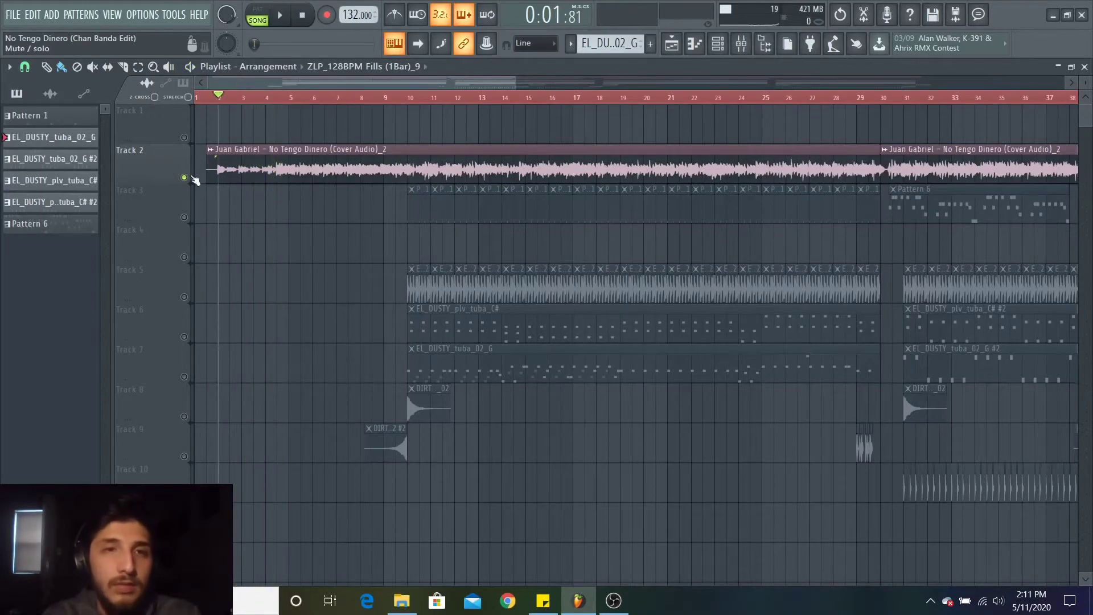
right_click(194, 178)
mouse_move(427, 77)
mouse_down()
mouse_move(443, 77)
mouse_move(408, 85)
mouse_up()
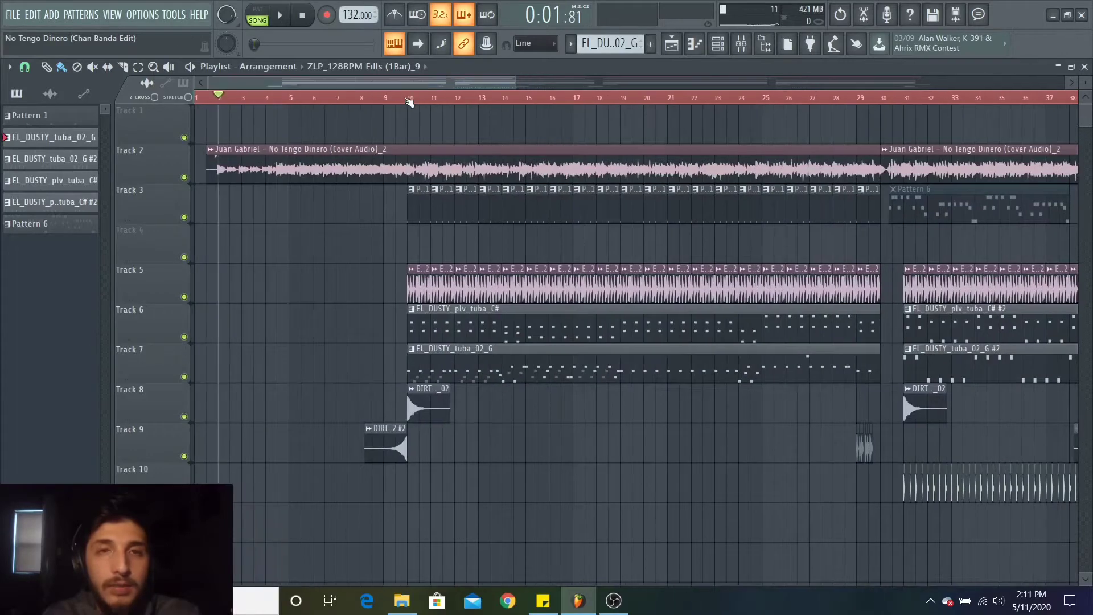
click(410, 101)
scroll(411, 100, up, 3)
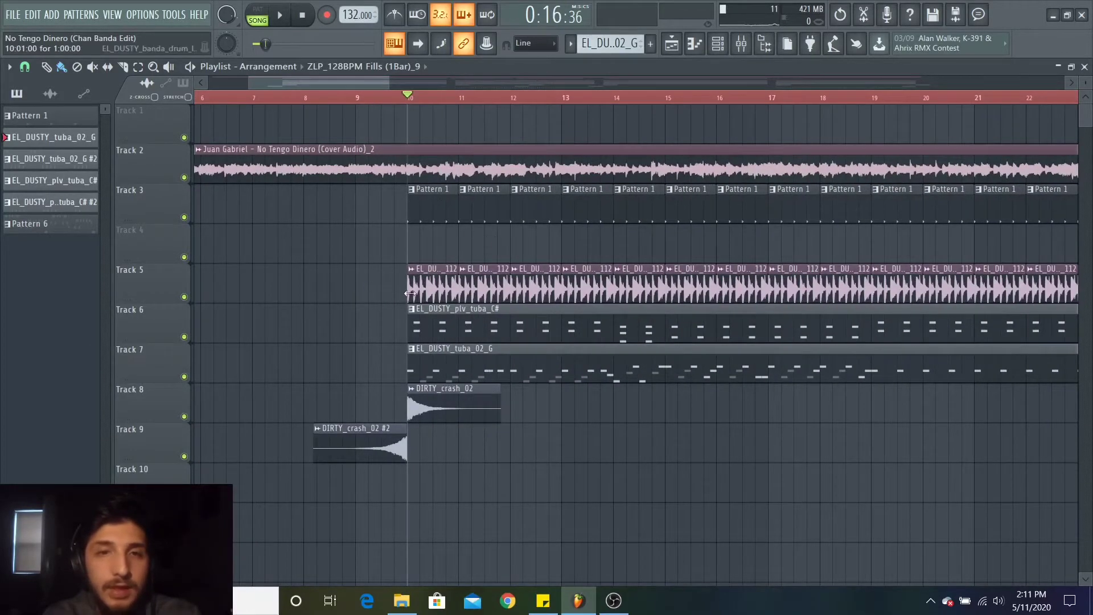
Show the project's audio clips and audition the banda drum loop on Track 5 solo from bar 10.
click(438, 288)
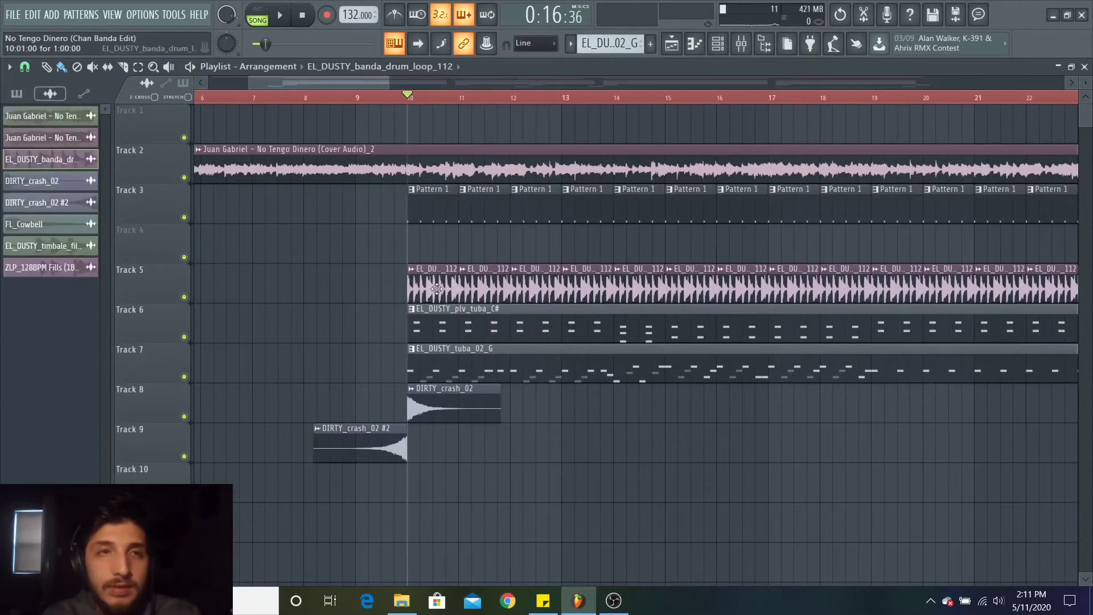
right_click(186, 298)
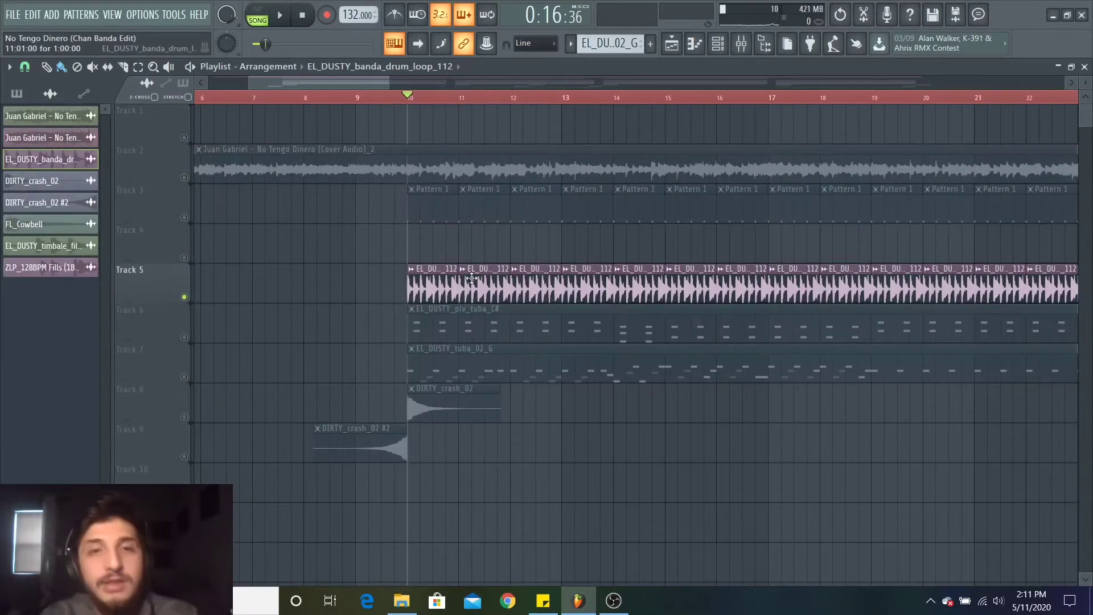
key(space)
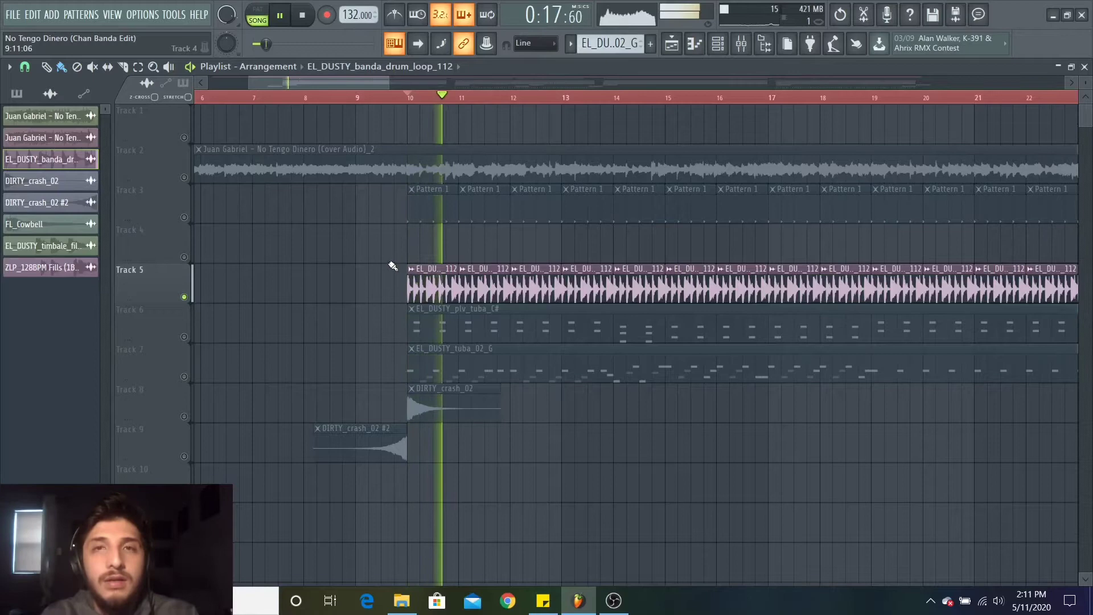
key(space)
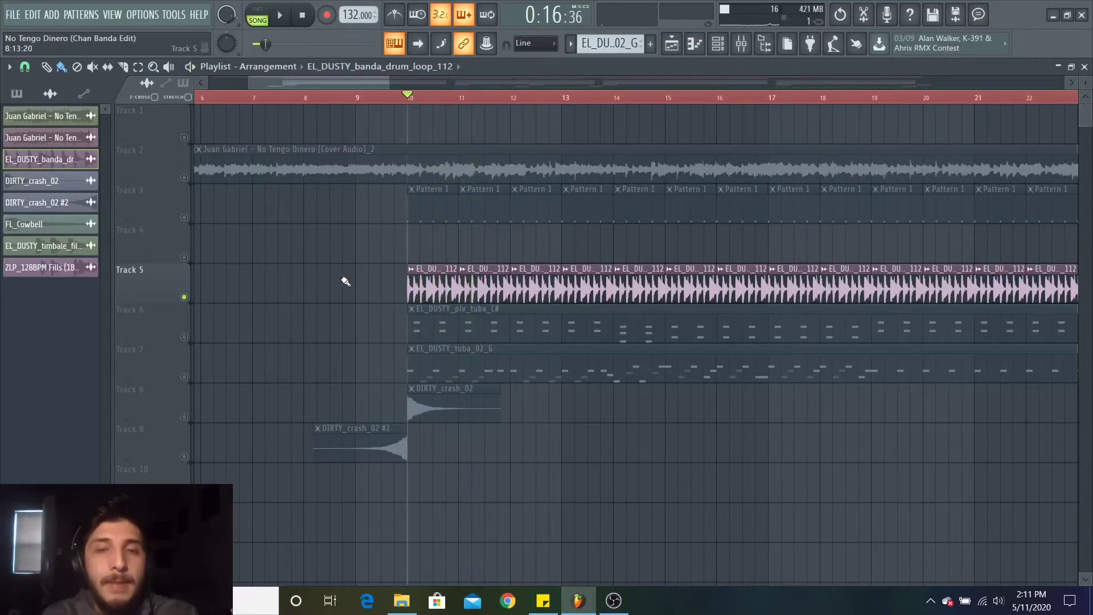
Mute the Track 5 drum loop and leave only the Track 6 tuba audible.
click(185, 299)
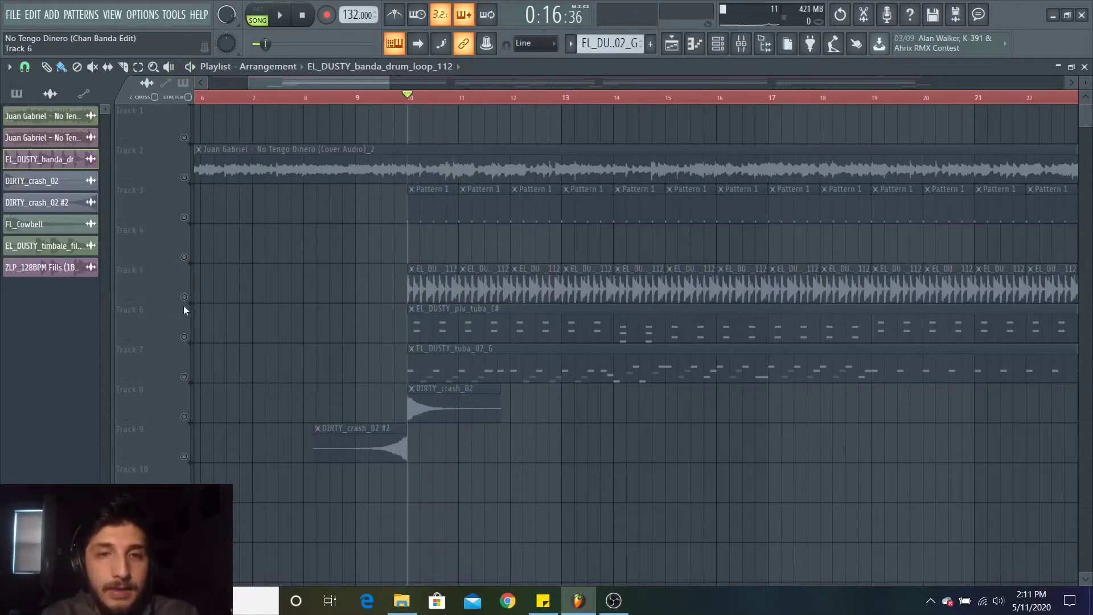
click(186, 336)
Audition the Track 6 tuba, then play Tracks 6 and 7 tuba parts together.
key(space)
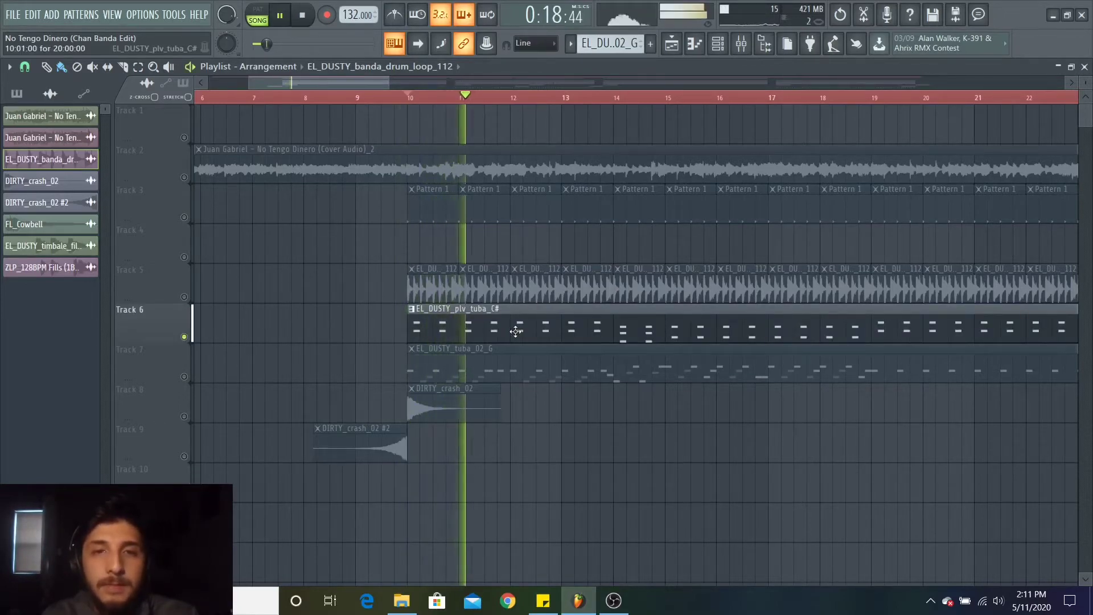
key(space)
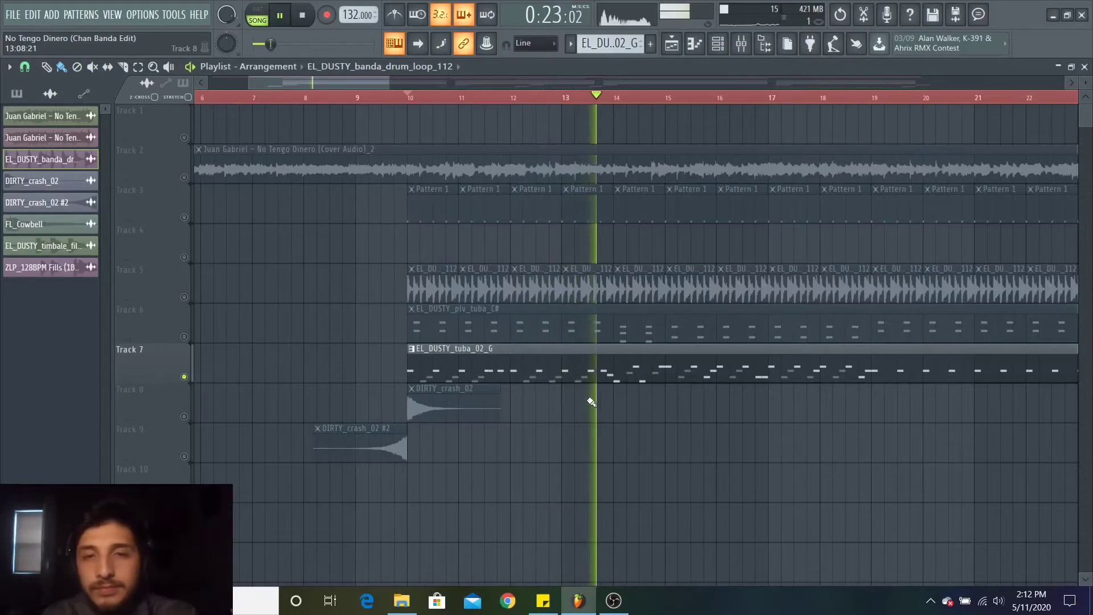
key(space)
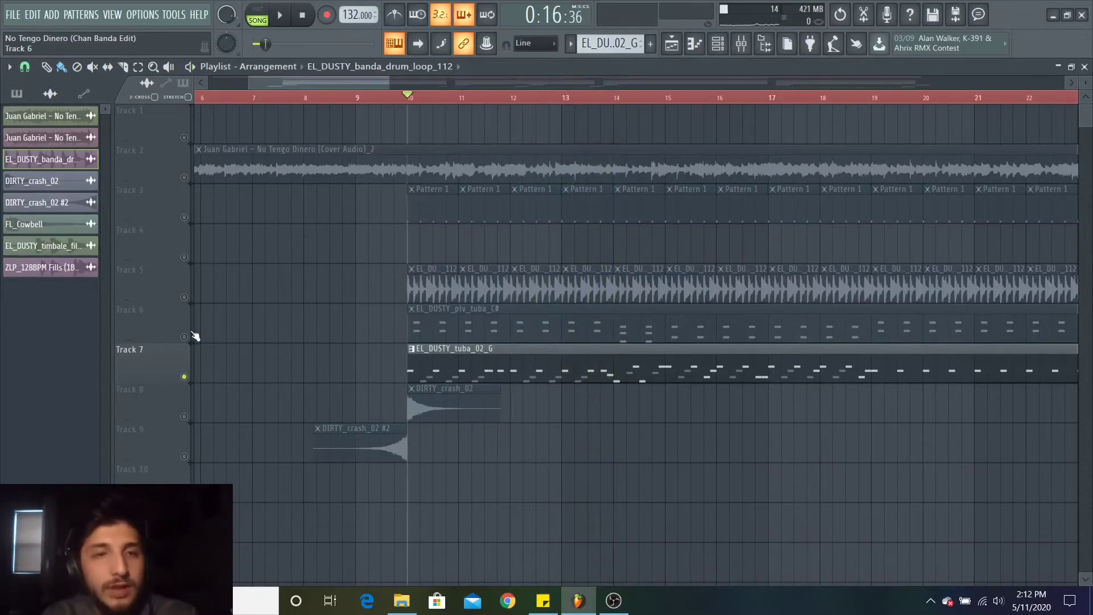
click(190, 336)
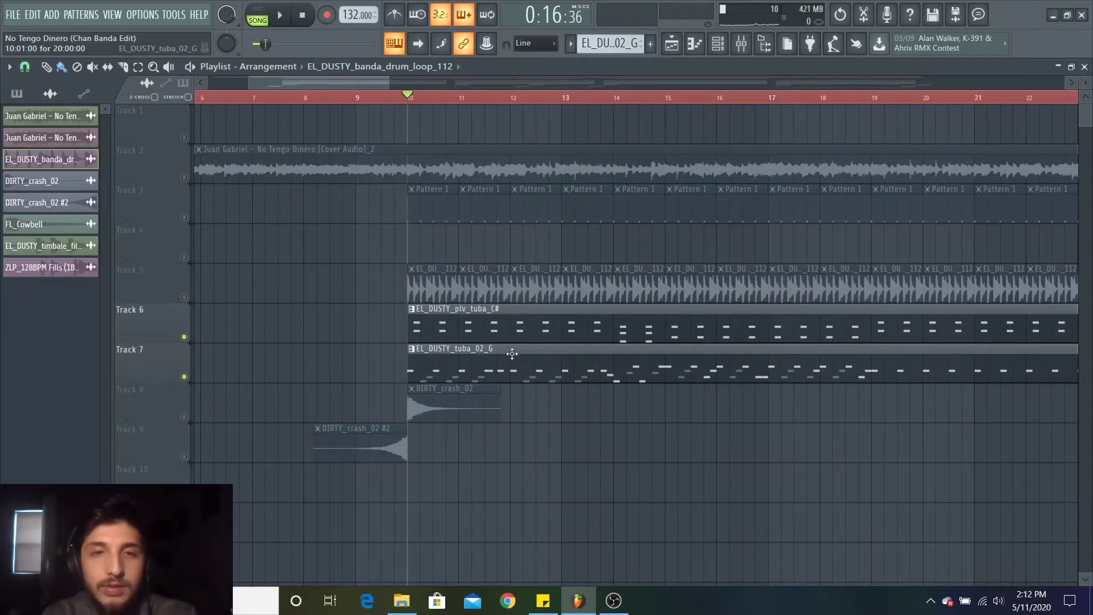
key(space)
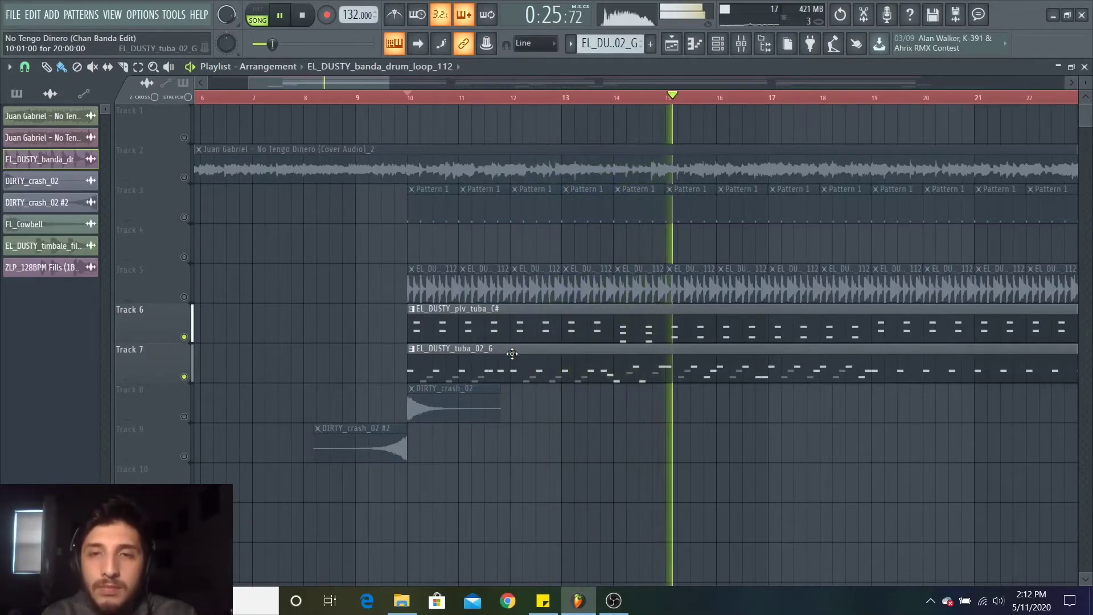
Audition the Track 3 patterns solo, then clear the solo so all tracks play.
key(space)
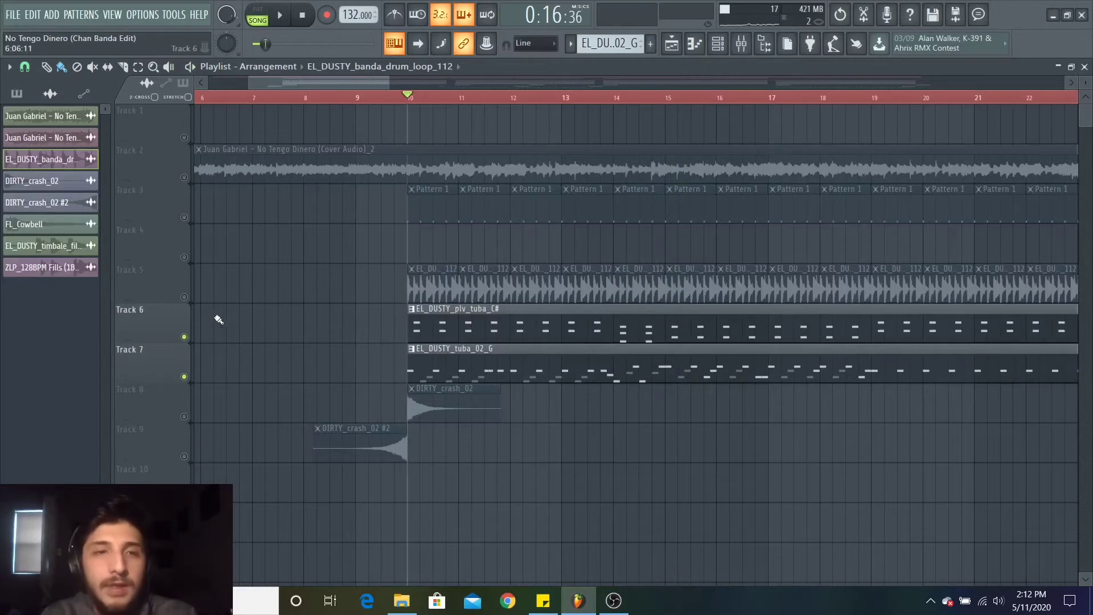
click(186, 298)
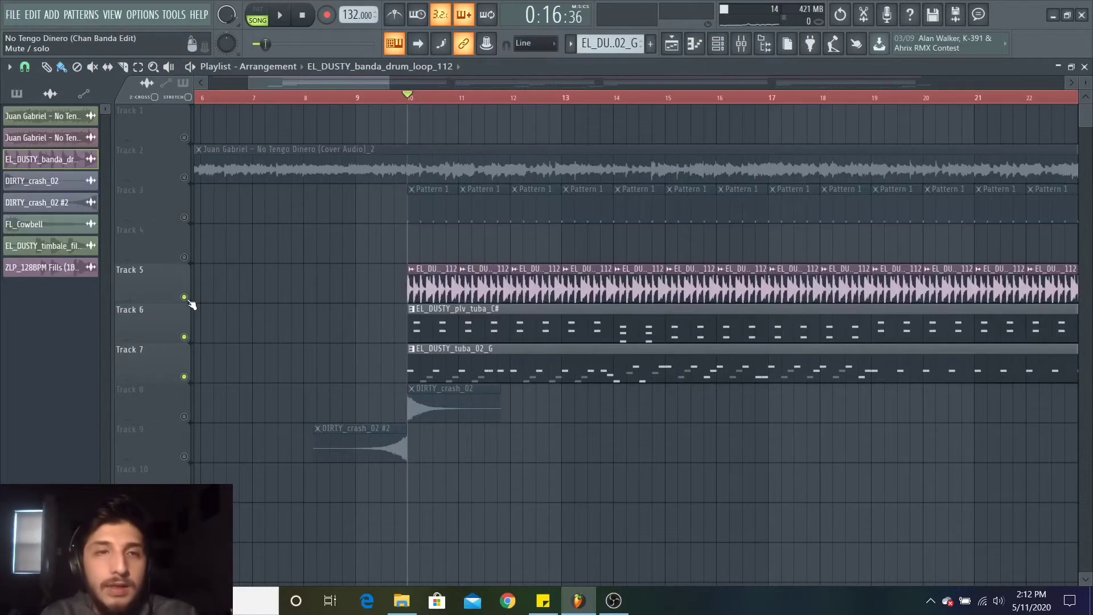
right_click(184, 218)
key(space)
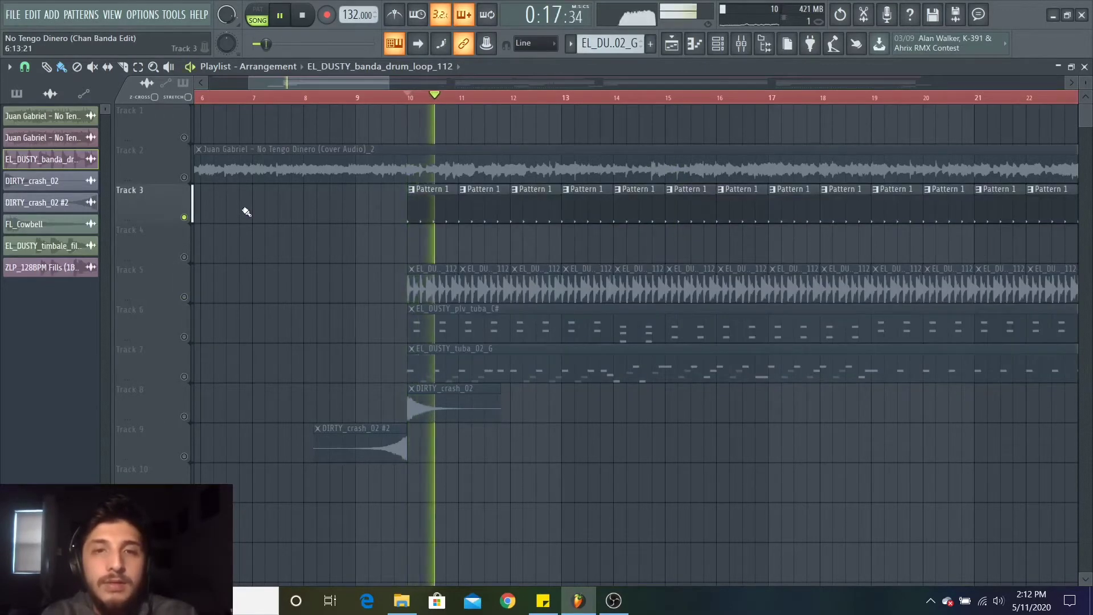
key(space)
right_click(185, 217)
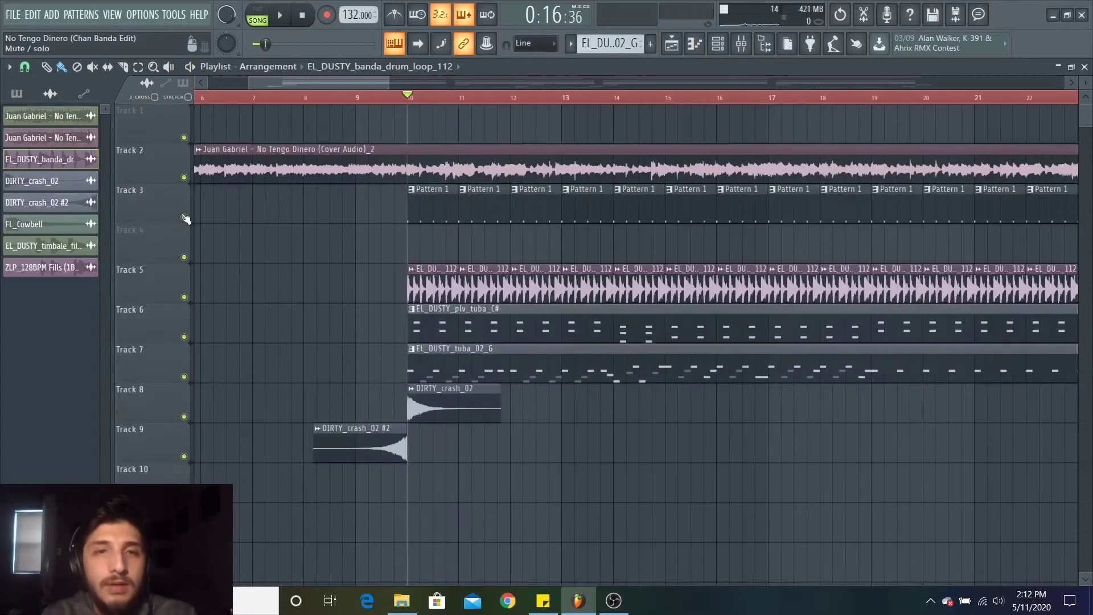
Audition the crash on Track 8 alone, then with Track 9's crash, and restore all tracks.
right_click(184, 418)
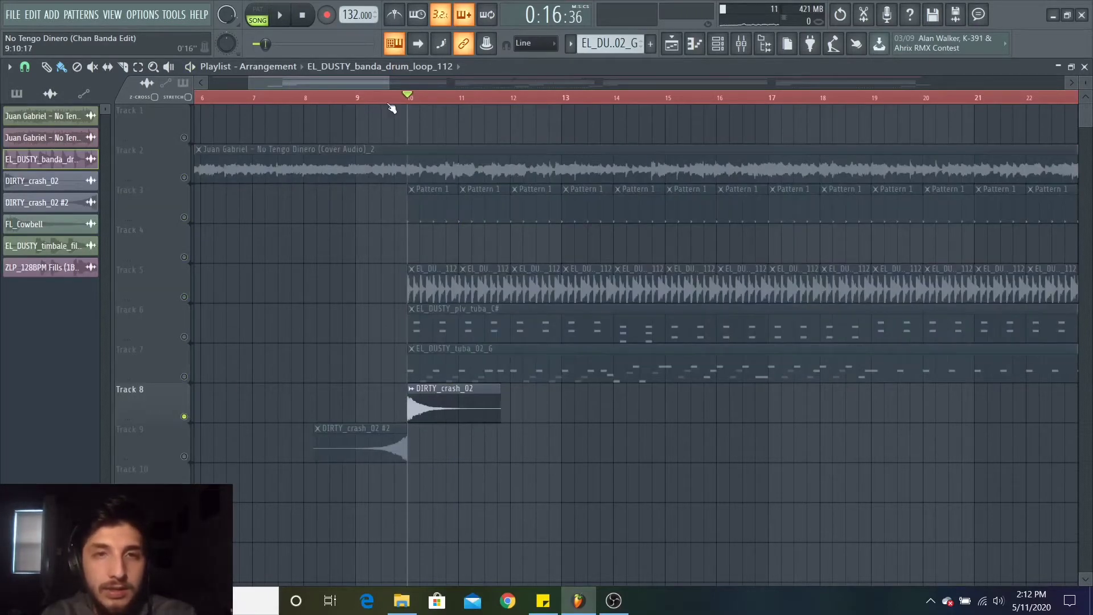
key(space)
key(space)
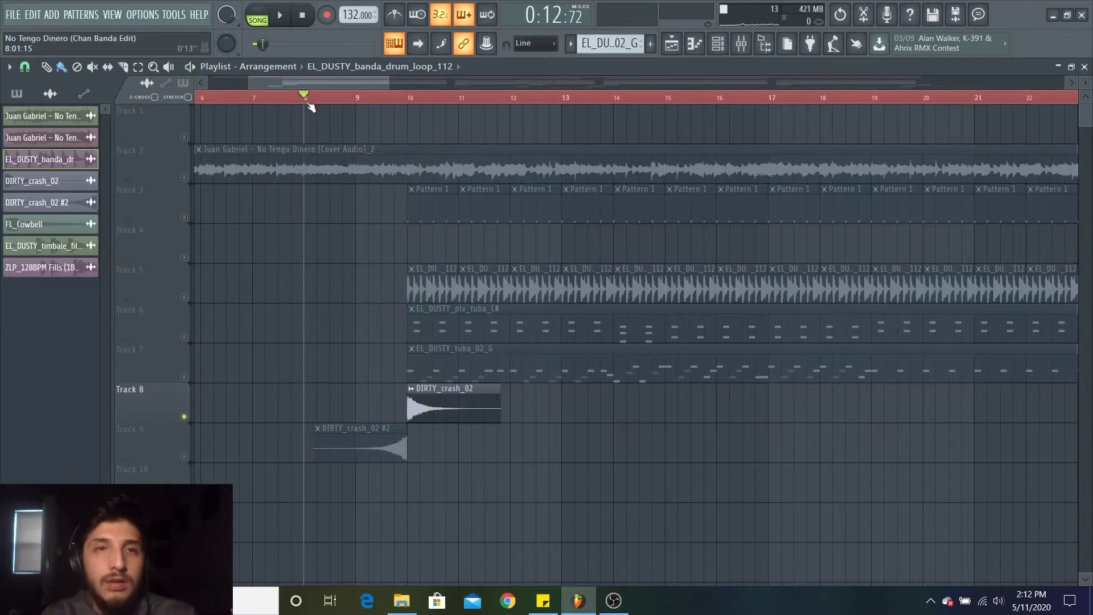
click(188, 458)
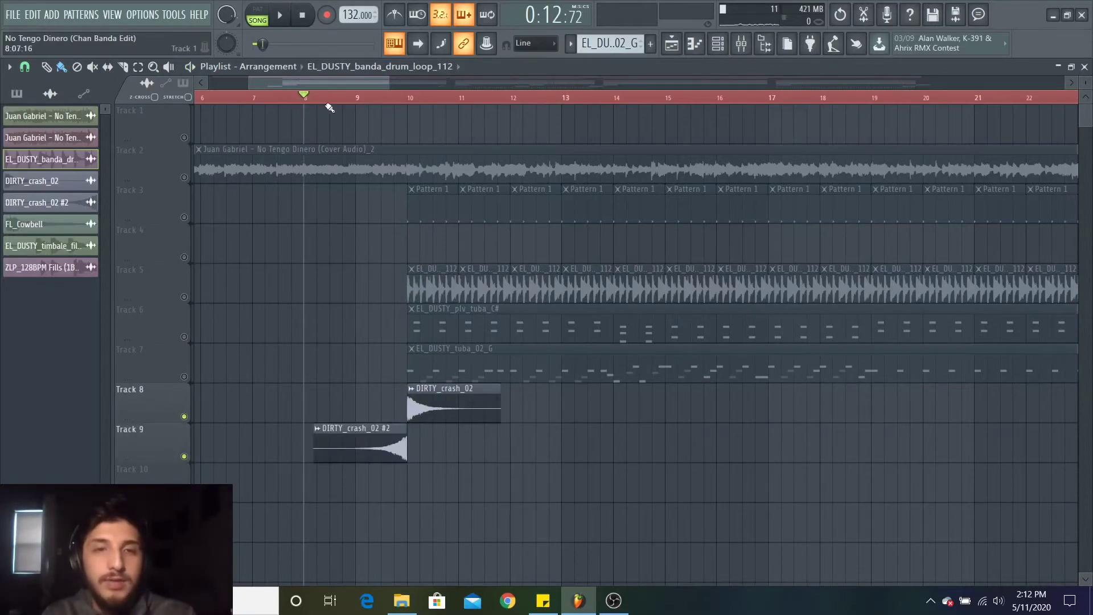
key(space)
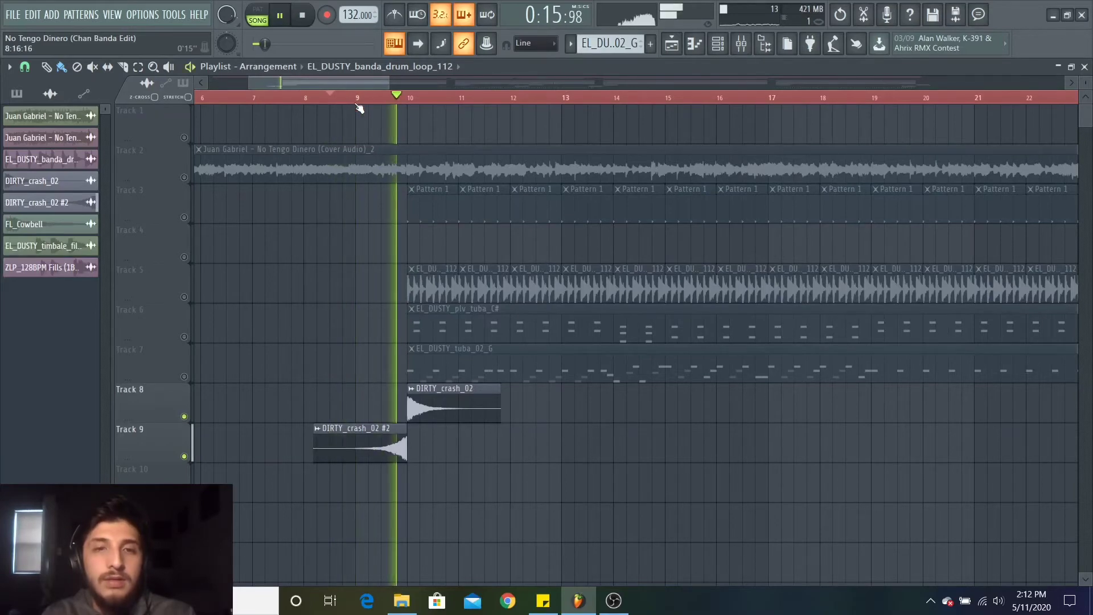
key(space)
right_click(183, 417)
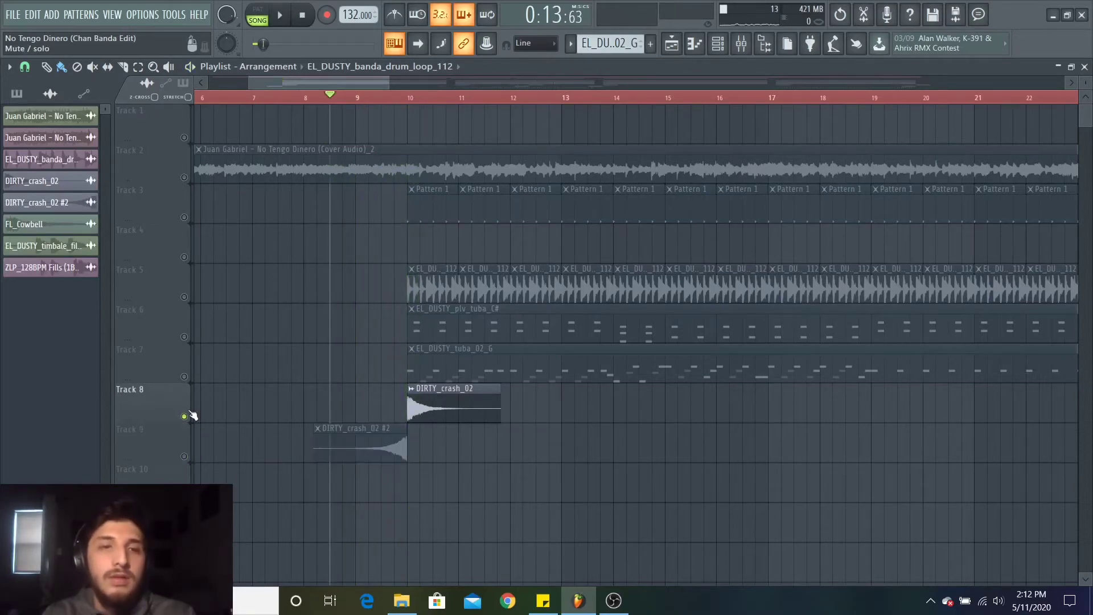
drag(340, 84, 493, 84)
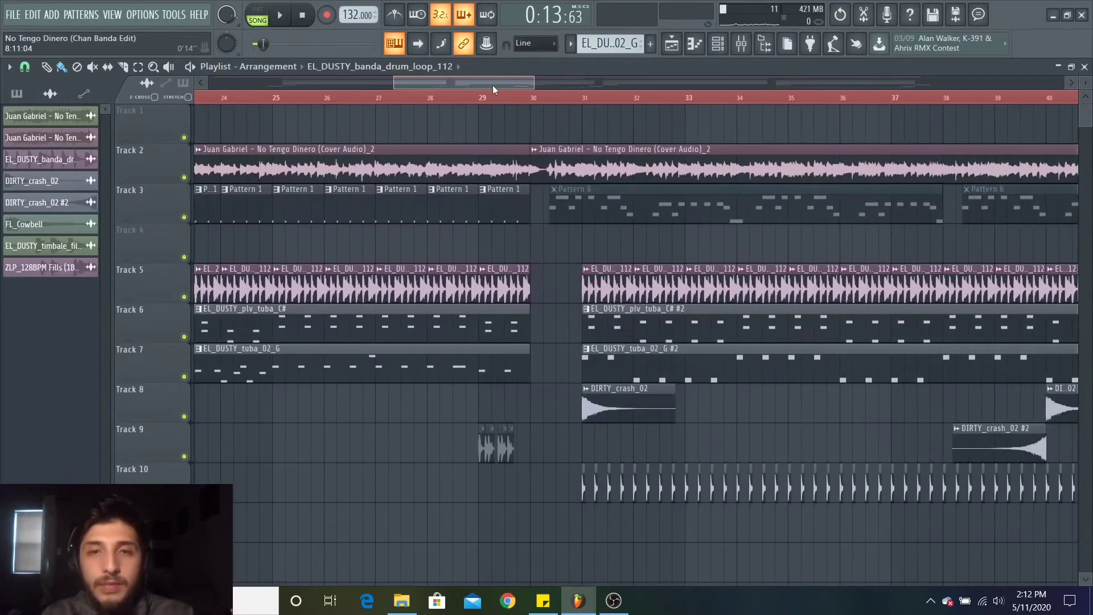
Audition Track 10 solo from bar 31, unsolo it, and set the song position to bar 30.
click(458, 98)
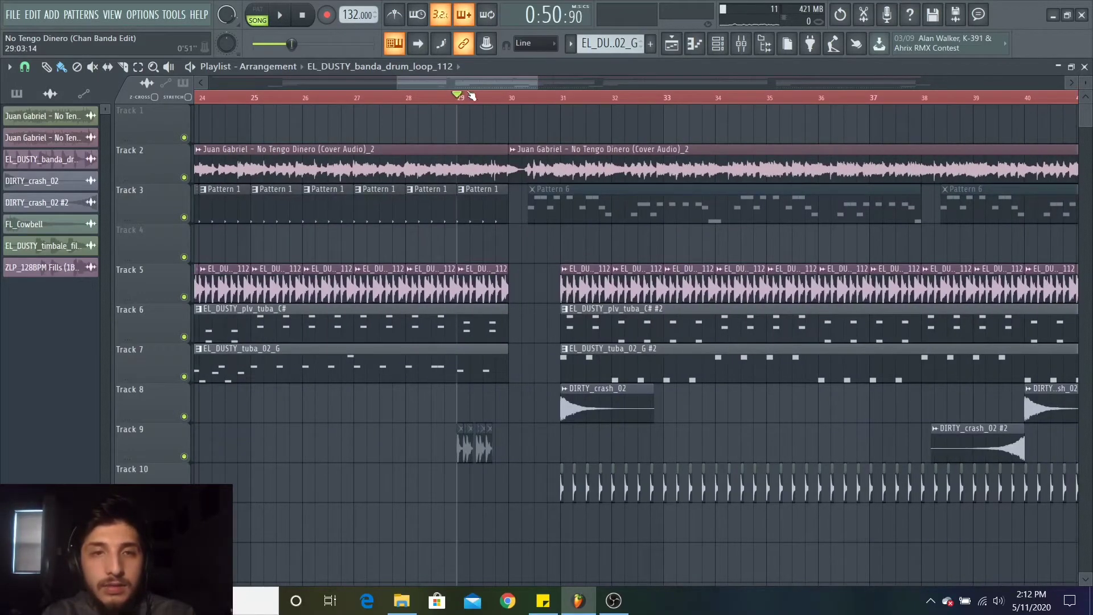
drag(479, 84, 503, 85)
click(417, 97)
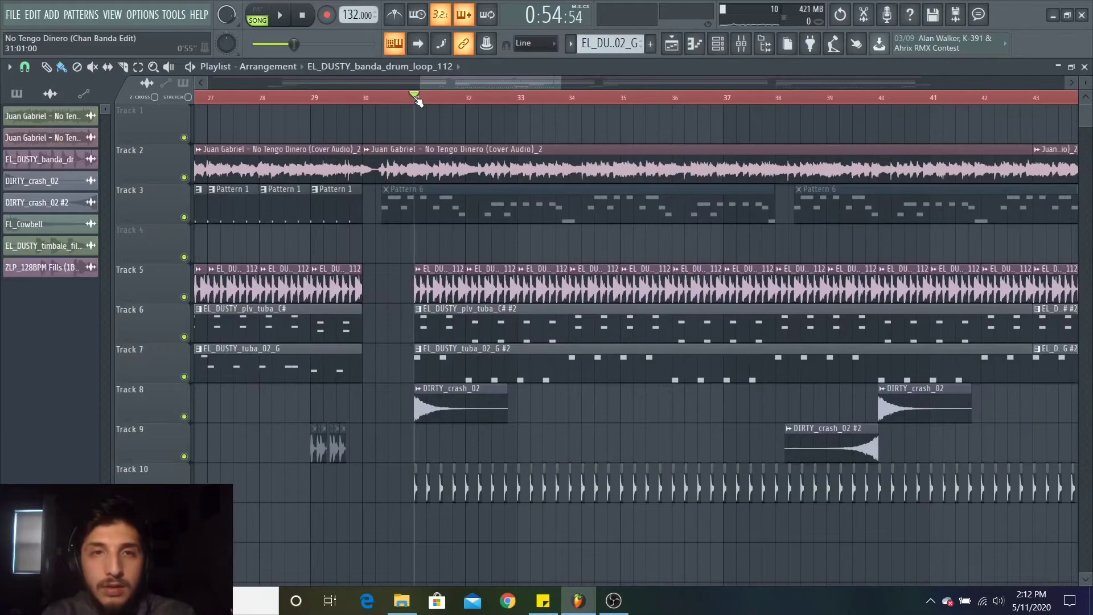
right_click(184, 496)
key(space)
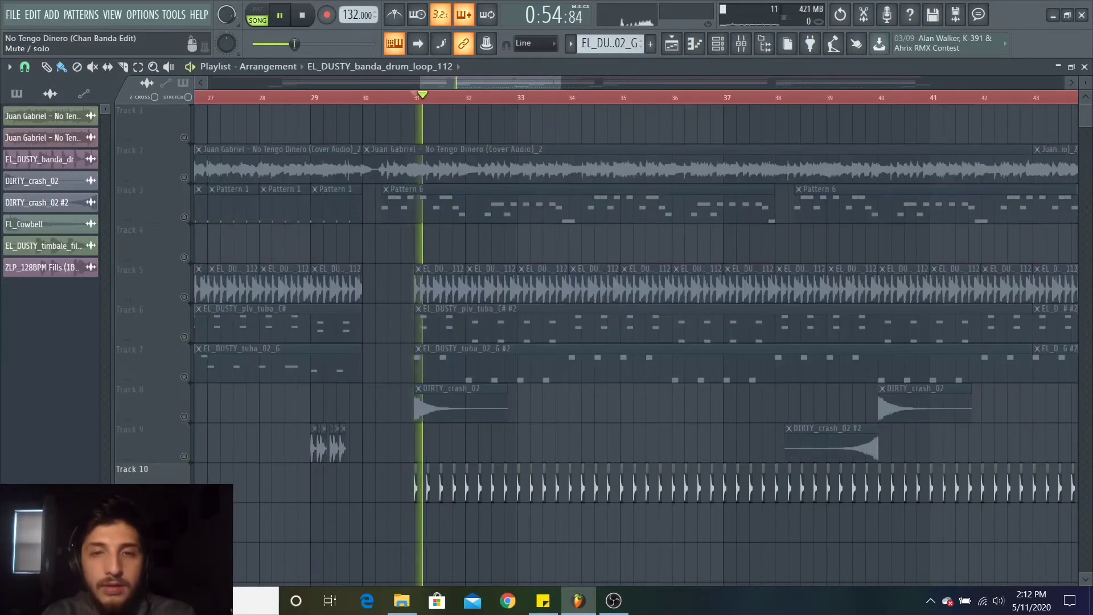
key(space)
right_click(183, 496)
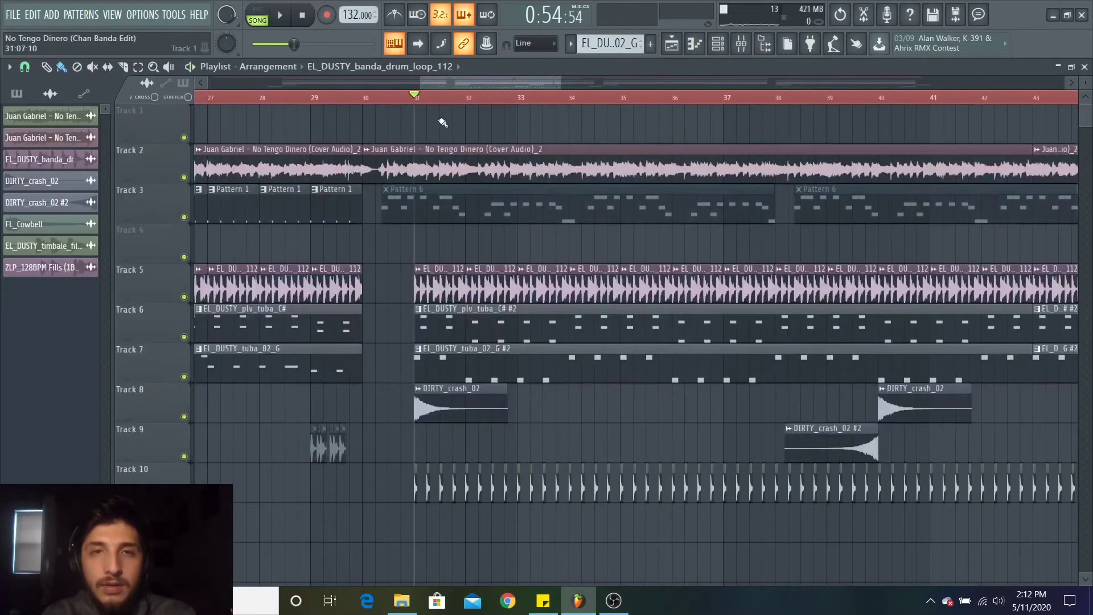
mouse_move(551, 83)
mouse_down()
mouse_move(832, 104)
mouse_move(350, 96)
mouse_up()
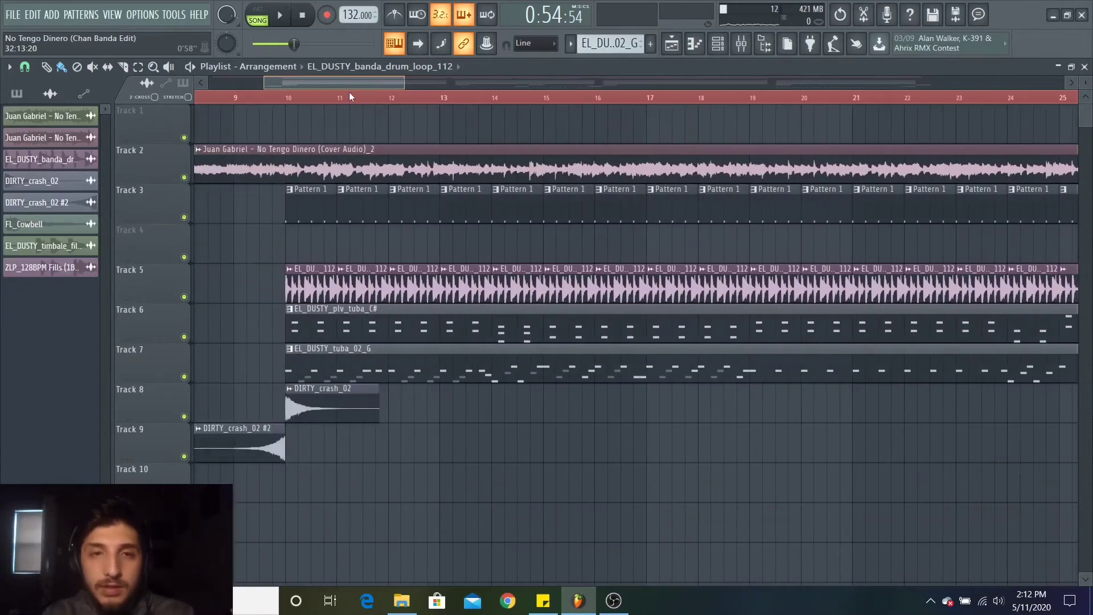
scroll(353, 97, down, 1)
scroll(359, 101, down, 3)
scroll(368, 104, down, 2)
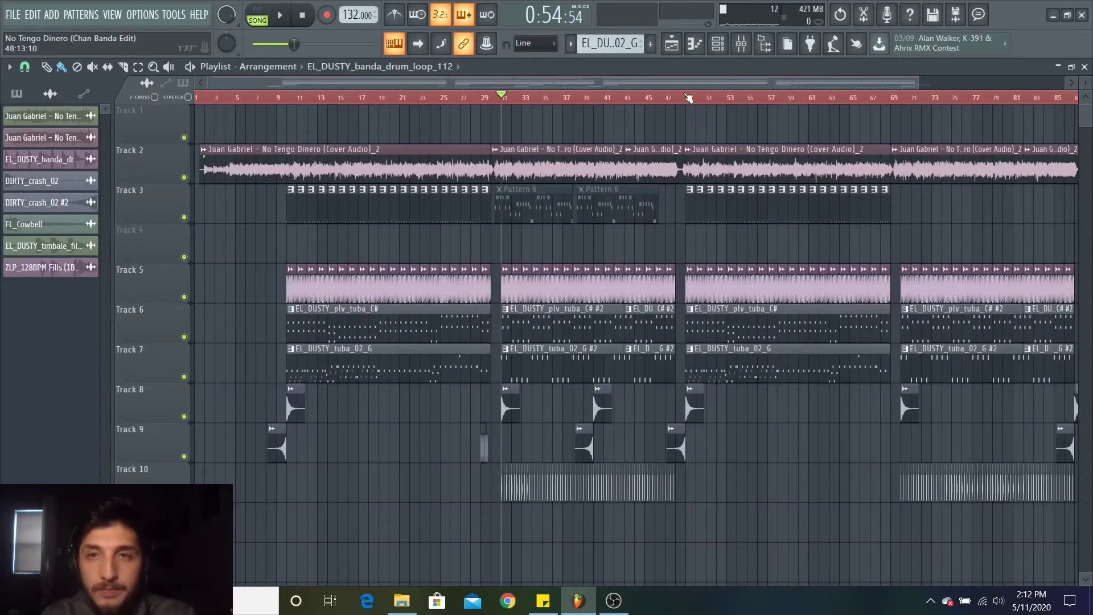
scroll(649, 87, up, 2)
scroll(598, 91, up, 2)
scroll(552, 96, down, 4)
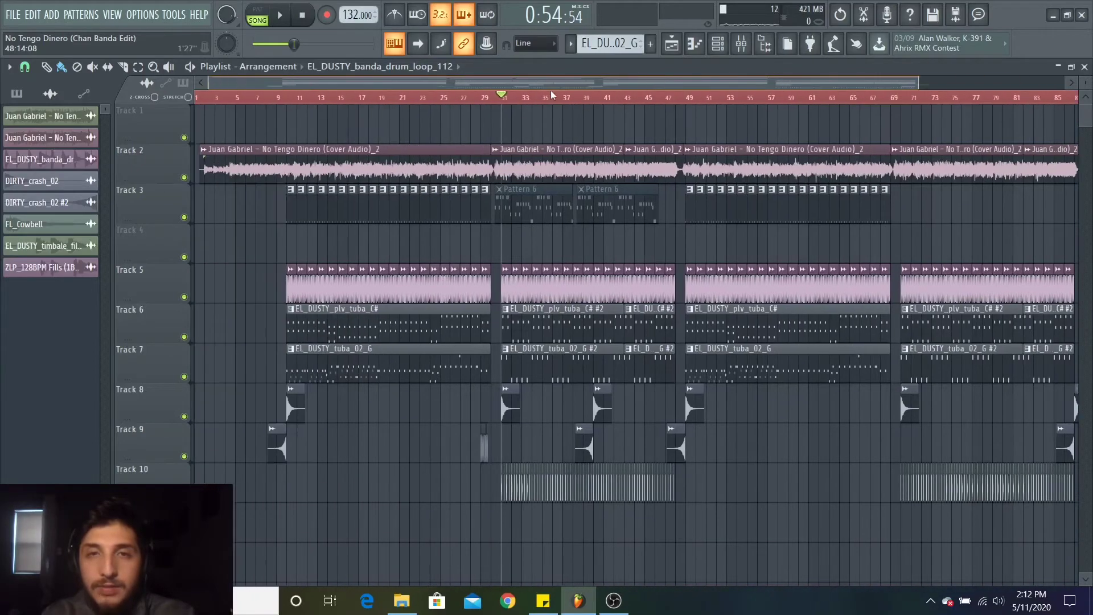
scroll(299, 99, up, 2)
scroll(298, 99, up, 1)
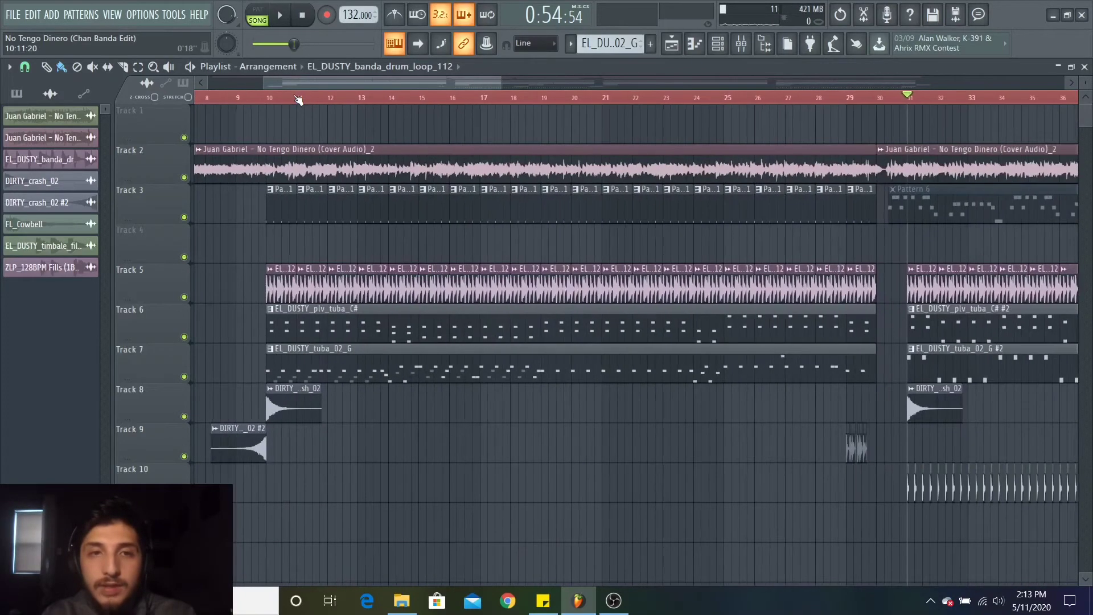
drag(326, 78, 481, 78)
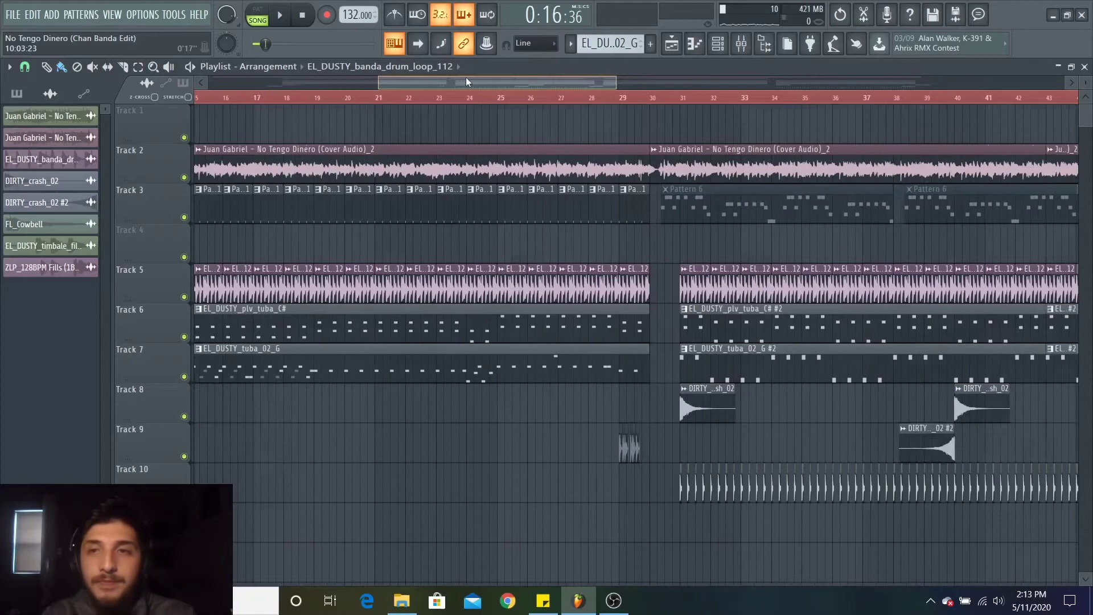
click(321, 98)
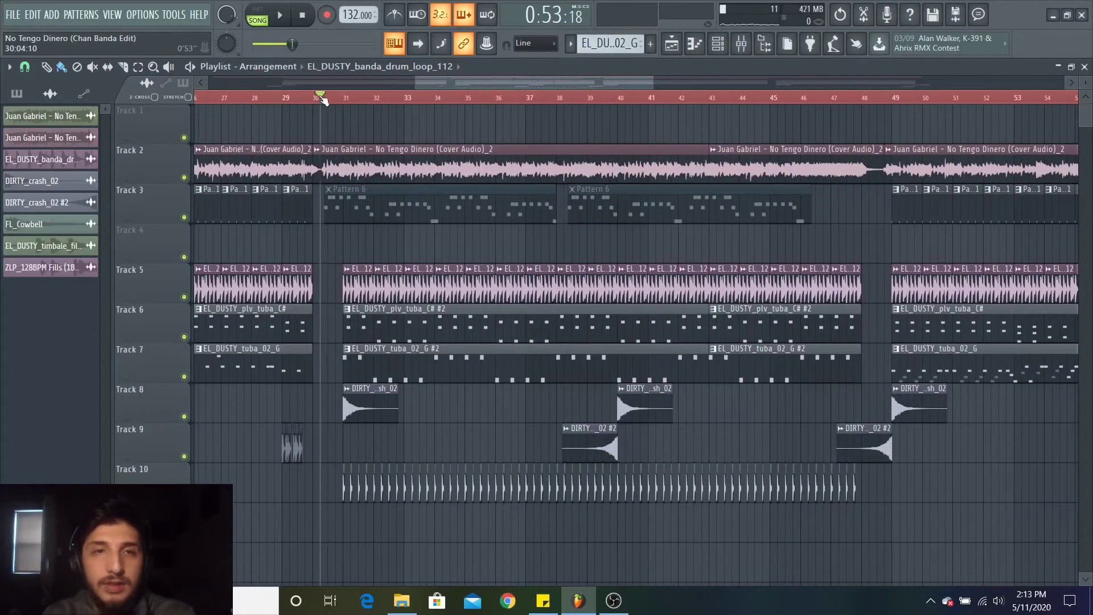
View Pattern 6's tenor sax notes and its channels to preview the melody.
double_click(373, 212)
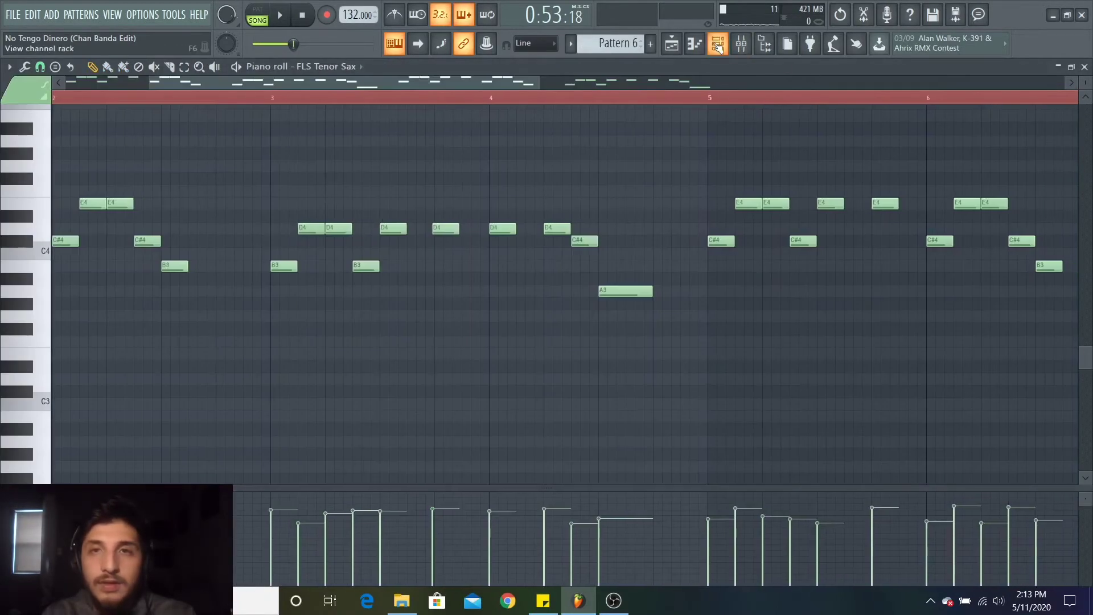
click(717, 46)
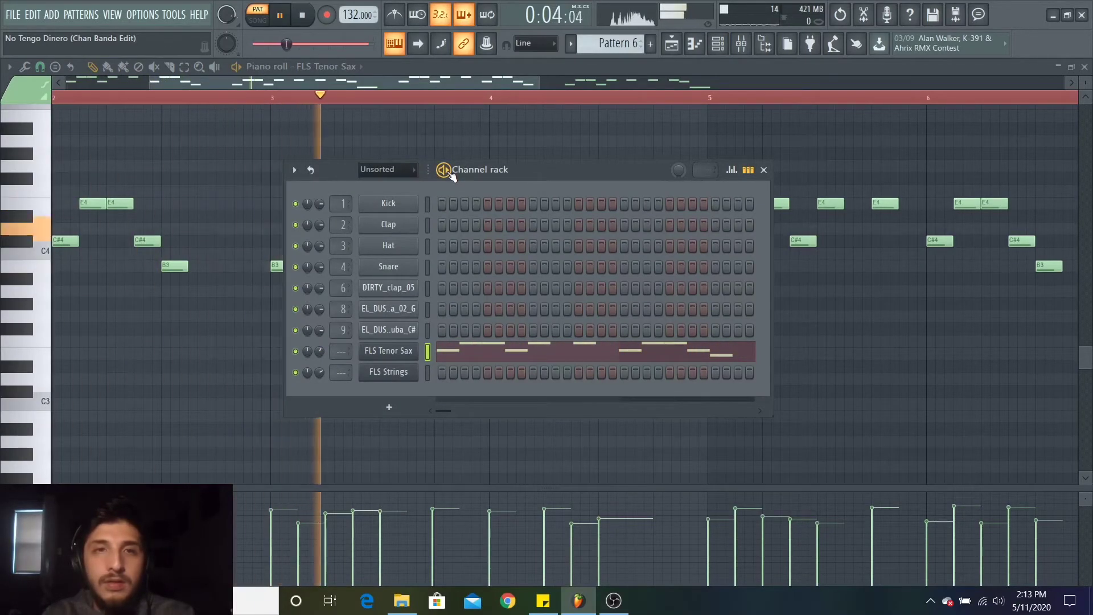
Return to the arrangement and play the full song from bar 9, then stop.
click(672, 47)
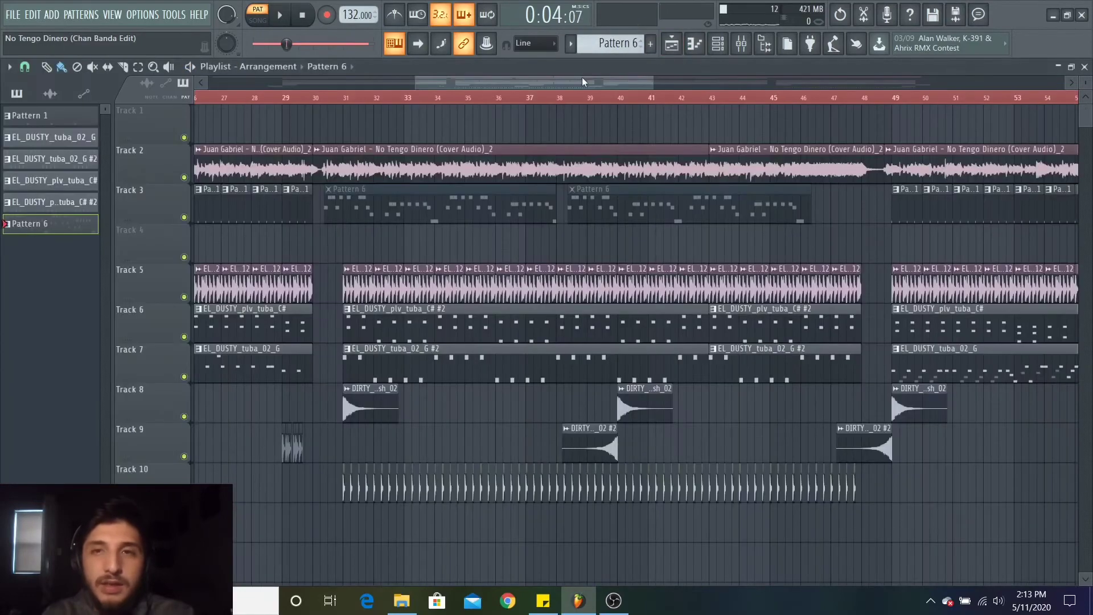
mouse_move(582, 81)
mouse_down()
mouse_move(875, 107)
mouse_move(255, 96)
mouse_up()
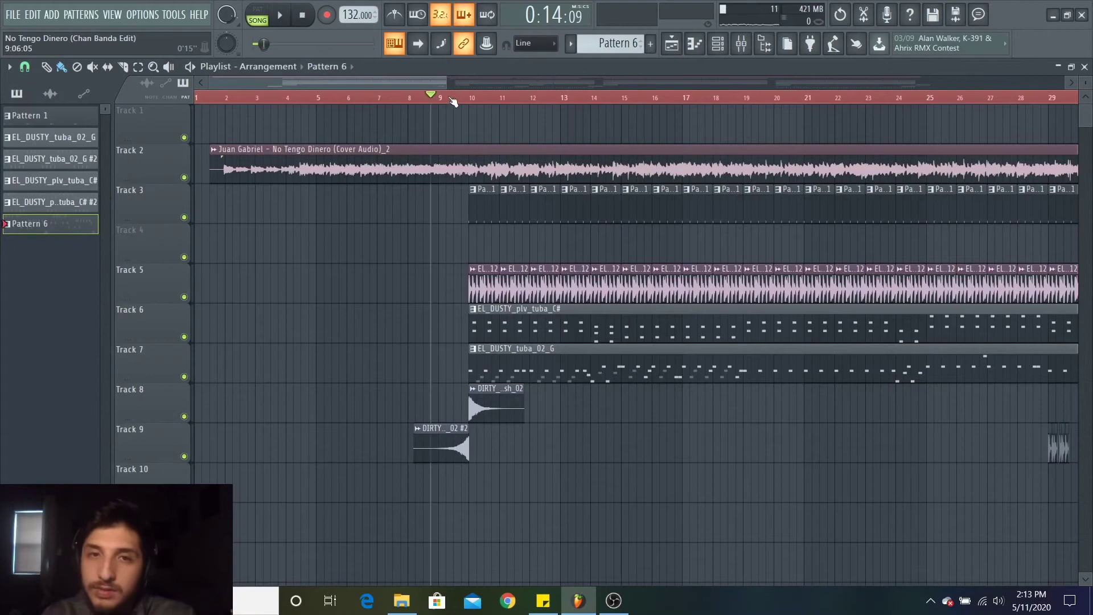
key(space)
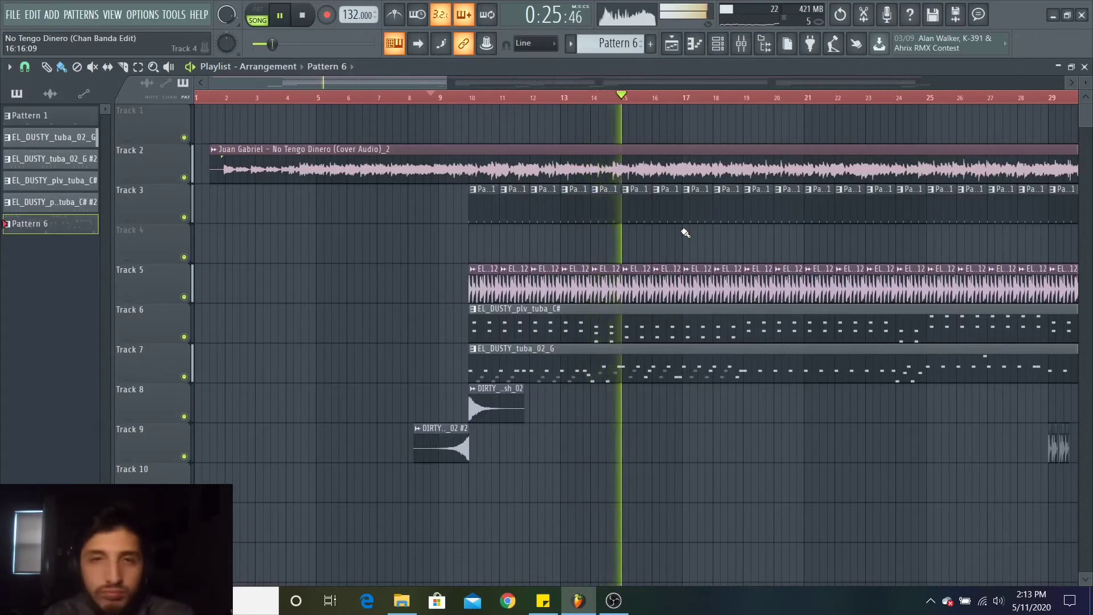
scroll(410, 86, down, 2)
scroll(412, 86, down, 2)
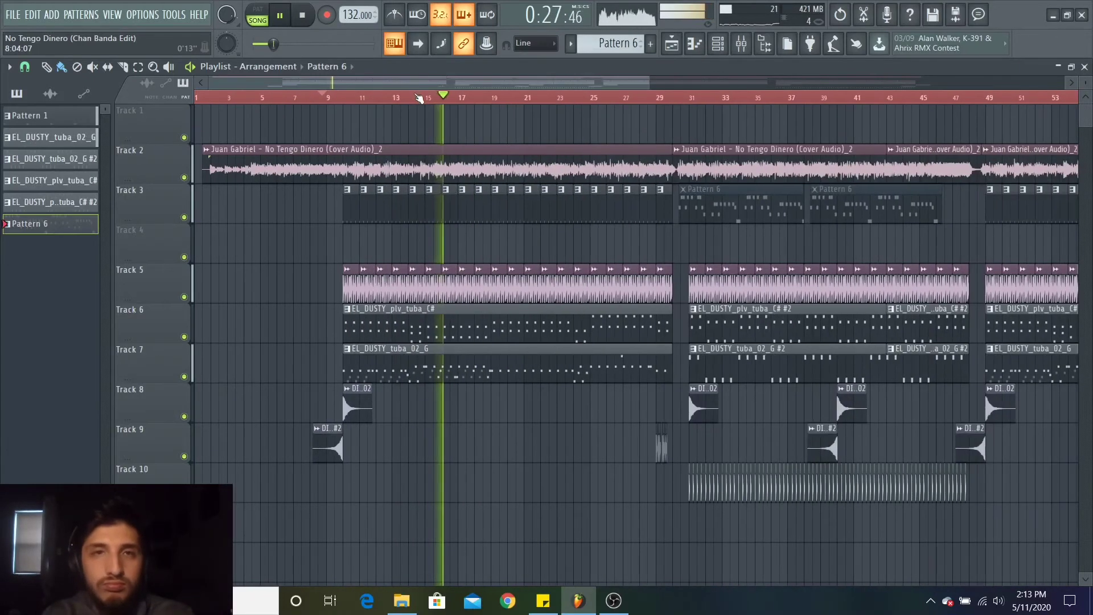
drag(412, 86, 427, 84)
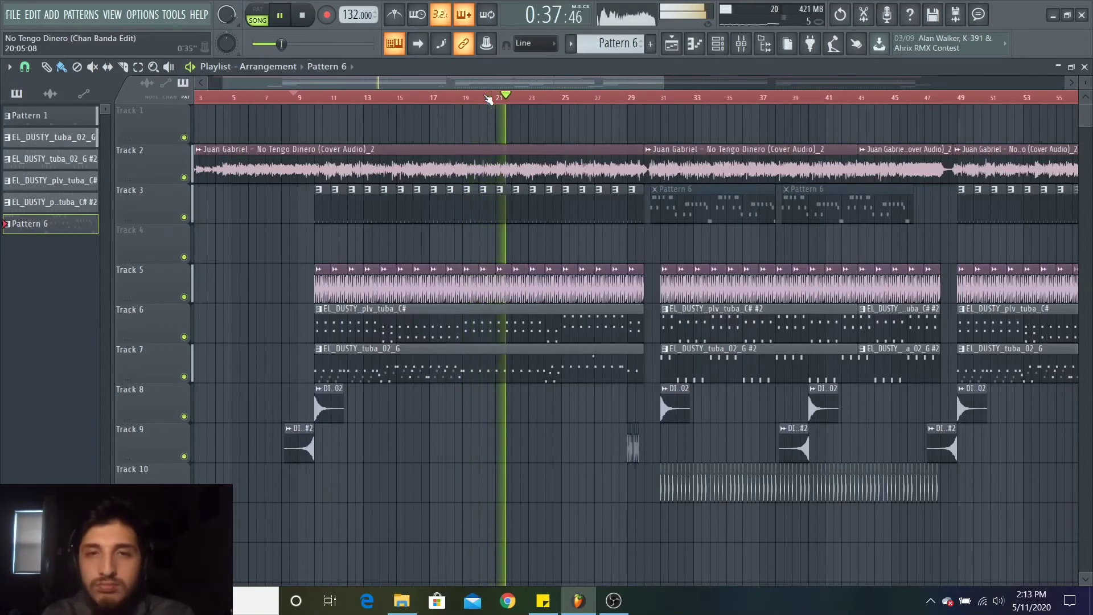
key(space)
drag(568, 91, 857, 65)
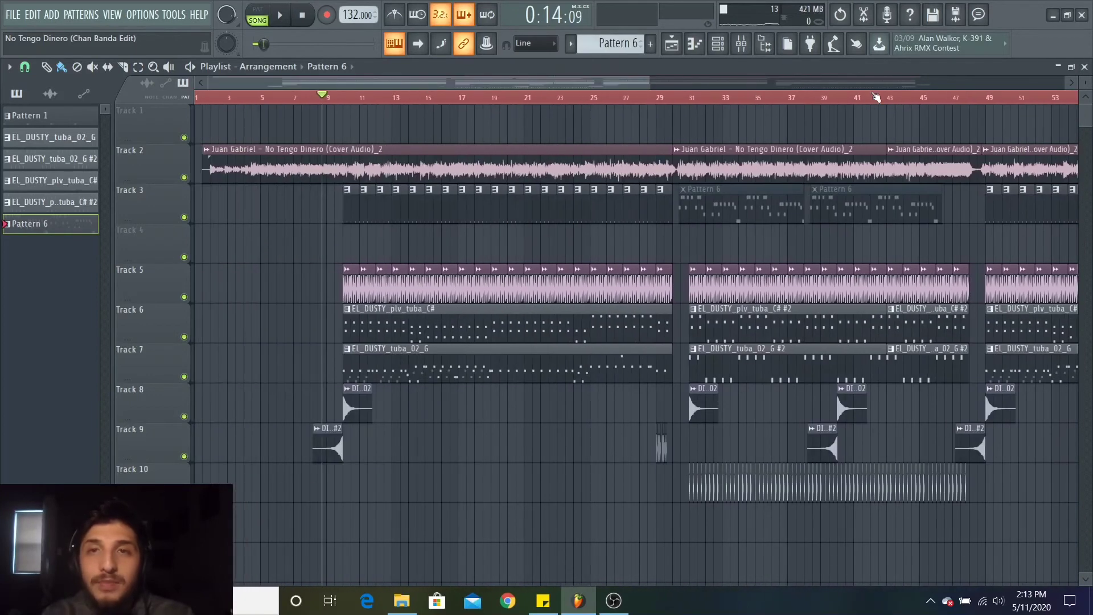
Show the master channel's effect chain of Maximus, two Fruity parametric EQ 2s and OTT.
click(743, 45)
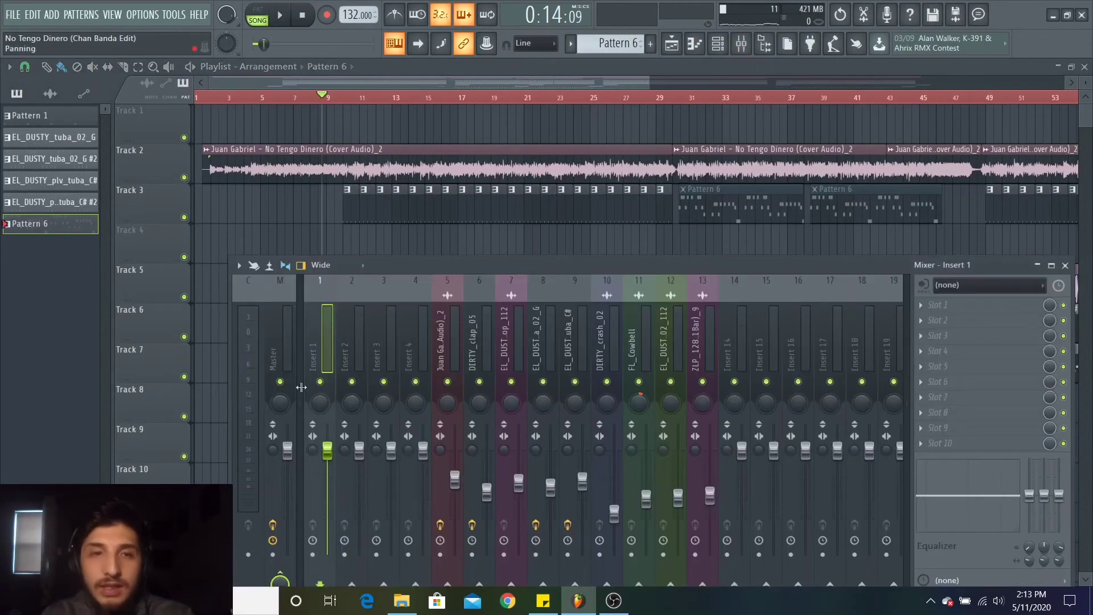
click(287, 326)
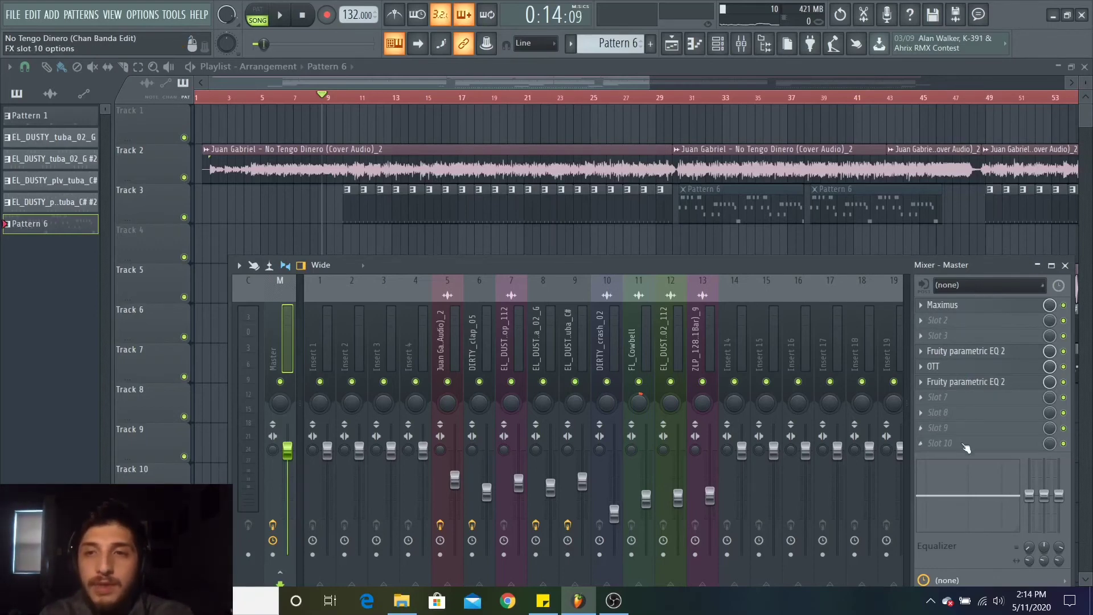
Bring the arrangement in front of the mixer and set the song position to bar 30.
drag(505, 77, 528, 76)
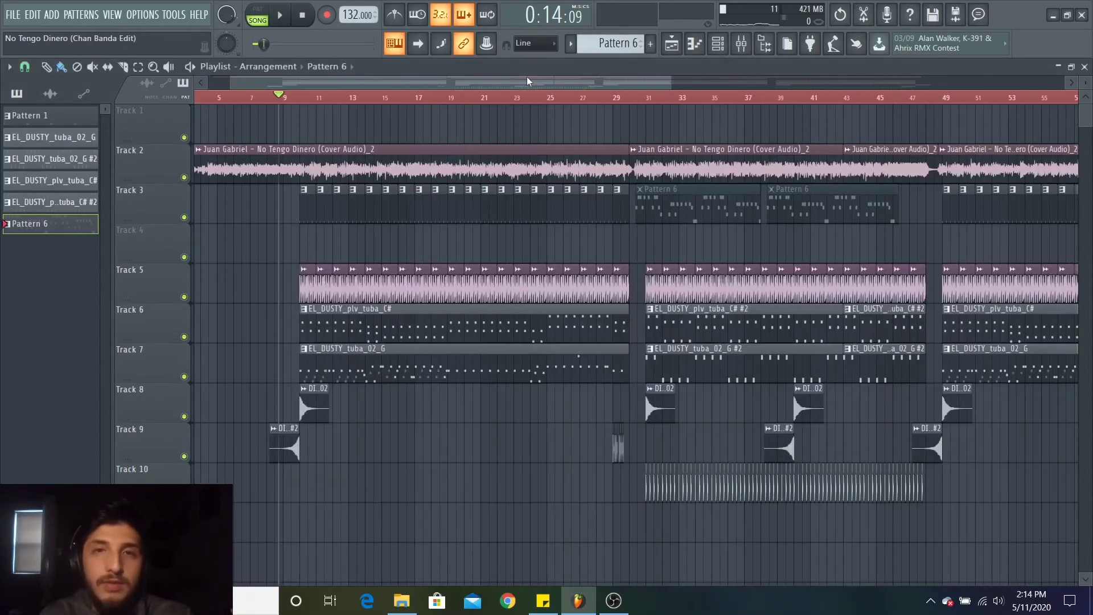
scroll(444, 99, up, 4)
mouse_move(433, 83)
mouse_down()
mouse_move(369, 85)
mouse_move(554, 93)
mouse_move(408, 97)
mouse_up()
scroll(395, 96, down, 2)
scroll(396, 96, down, 2)
scroll(401, 89, down, 1)
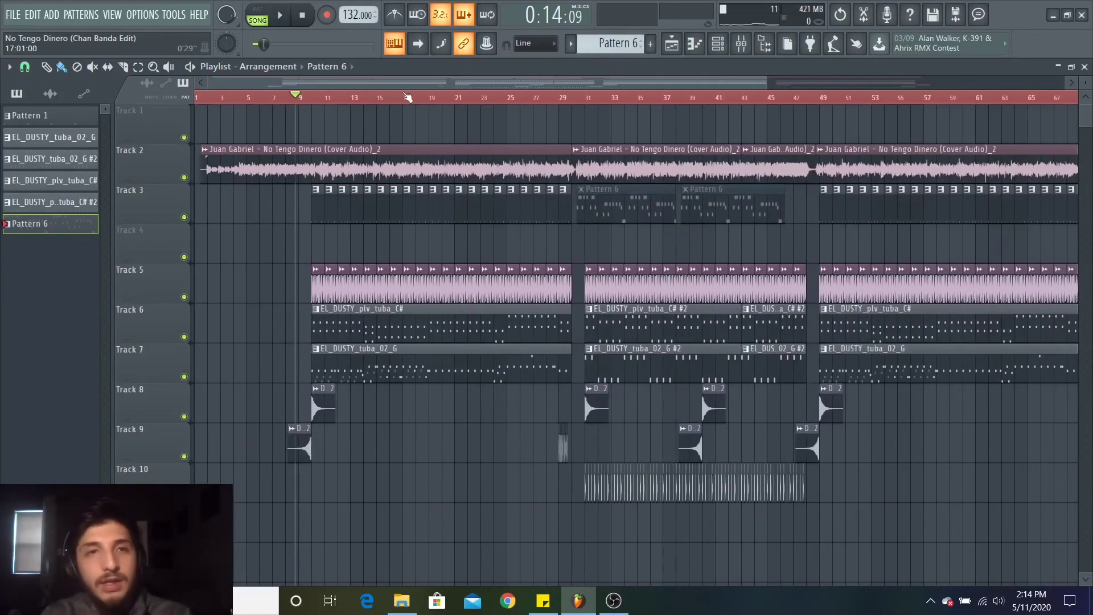
scroll(338, 99, down, 2)
scroll(337, 100, up, 3)
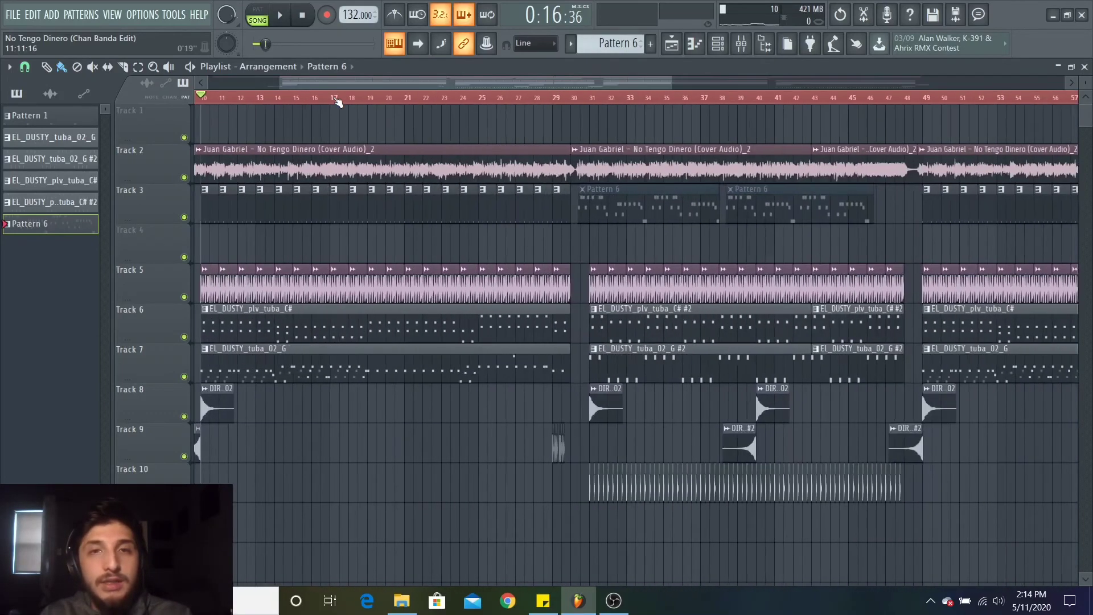
scroll(337, 100, down, 3)
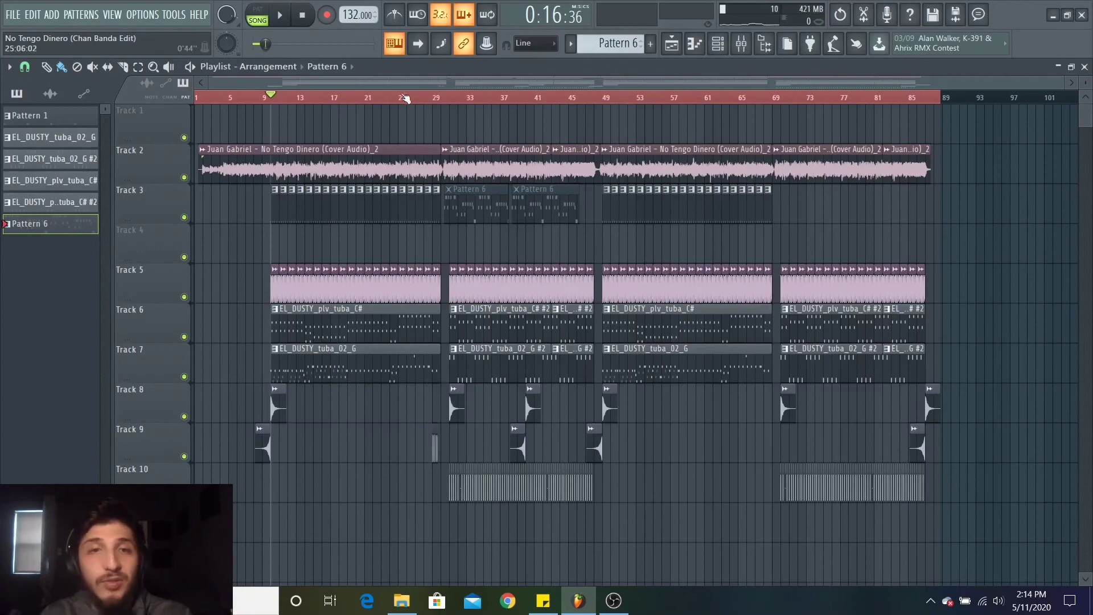
scroll(435, 100, up, 2)
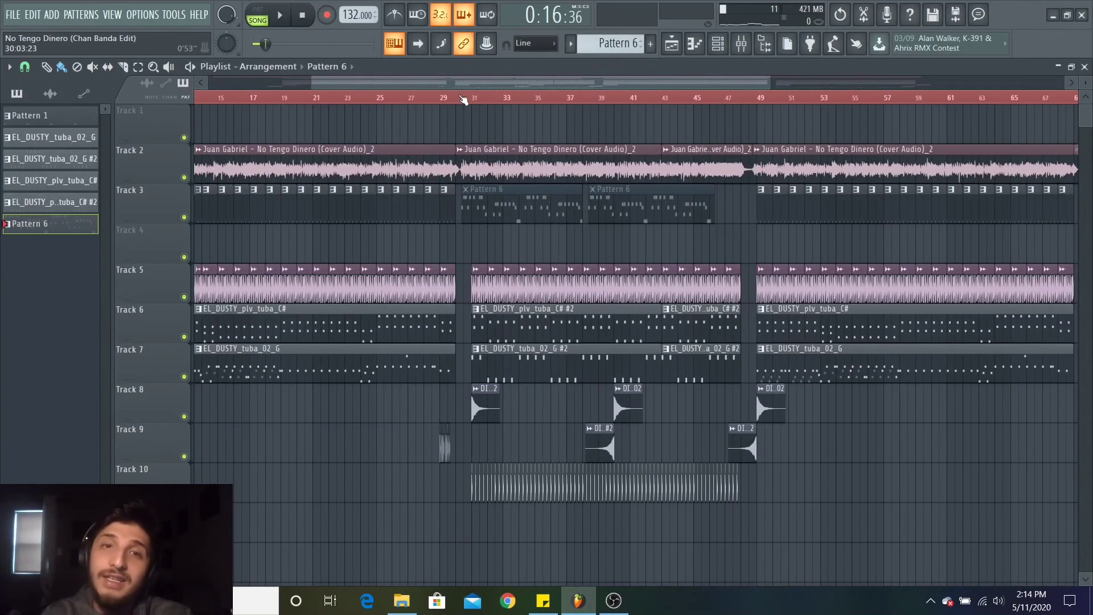
scroll(462, 100, up, 2)
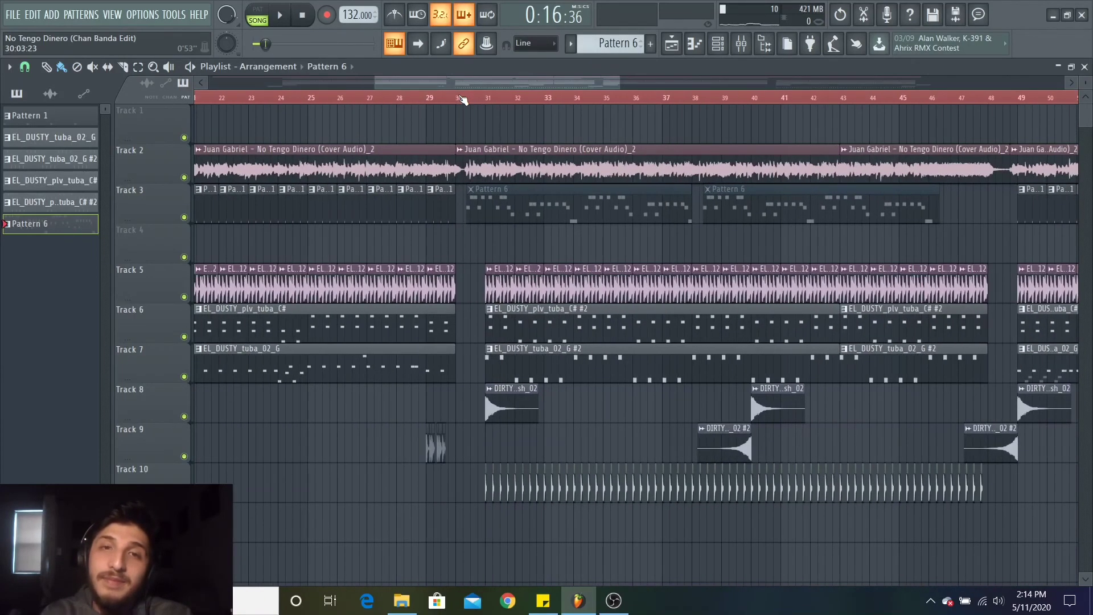
click(460, 98)
drag(497, 83, 504, 83)
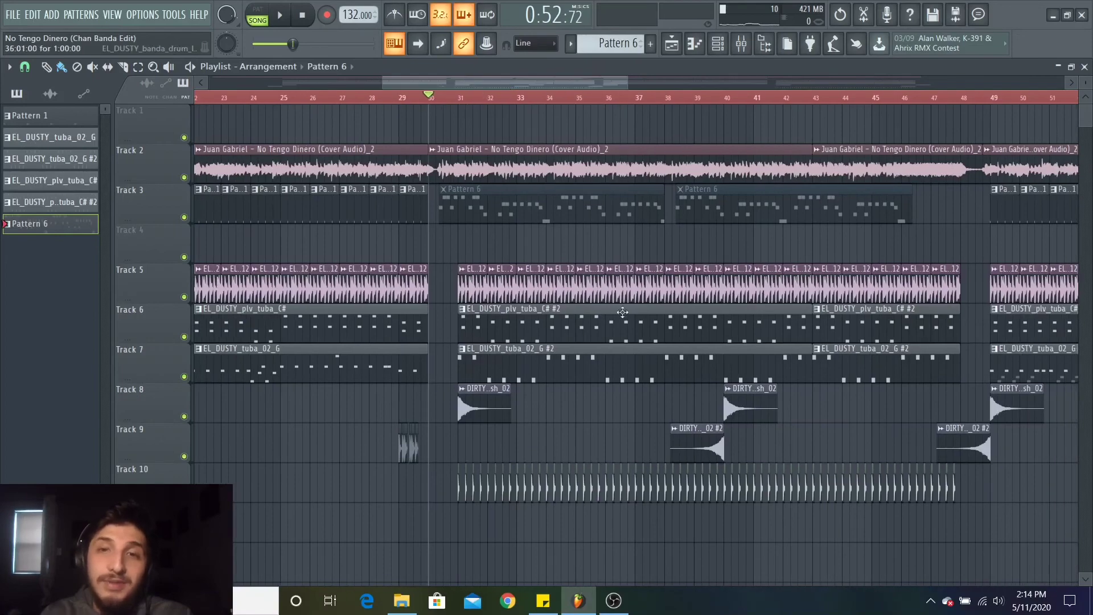